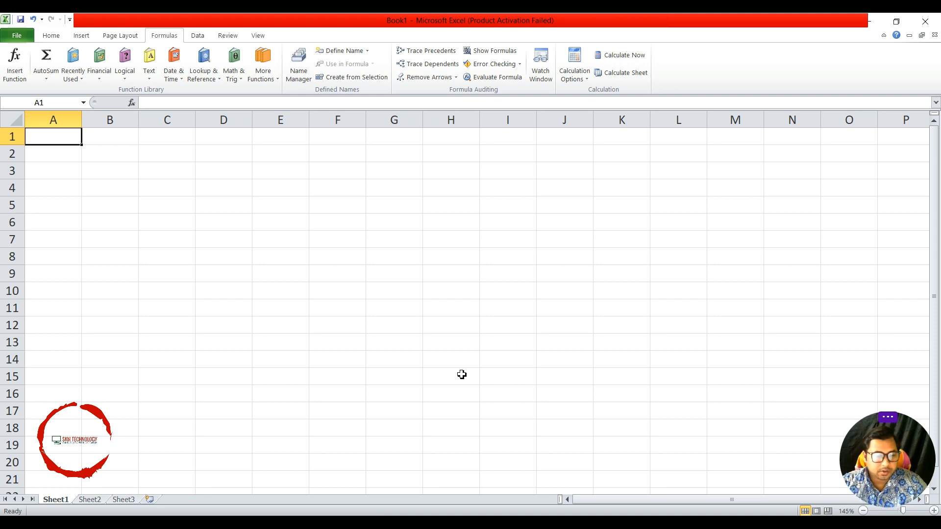
Enter the formula =if(2>3,true,false) in cell G12
click(382, 329)
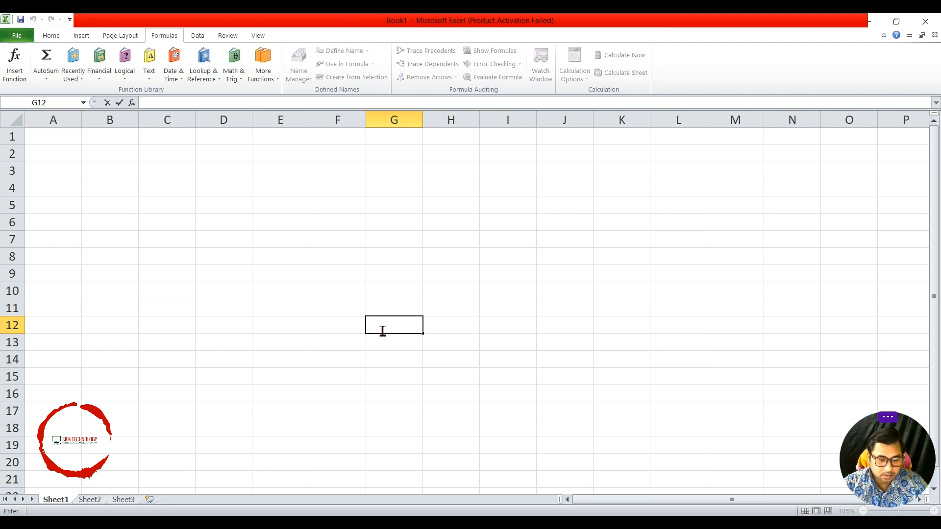
text(=if)
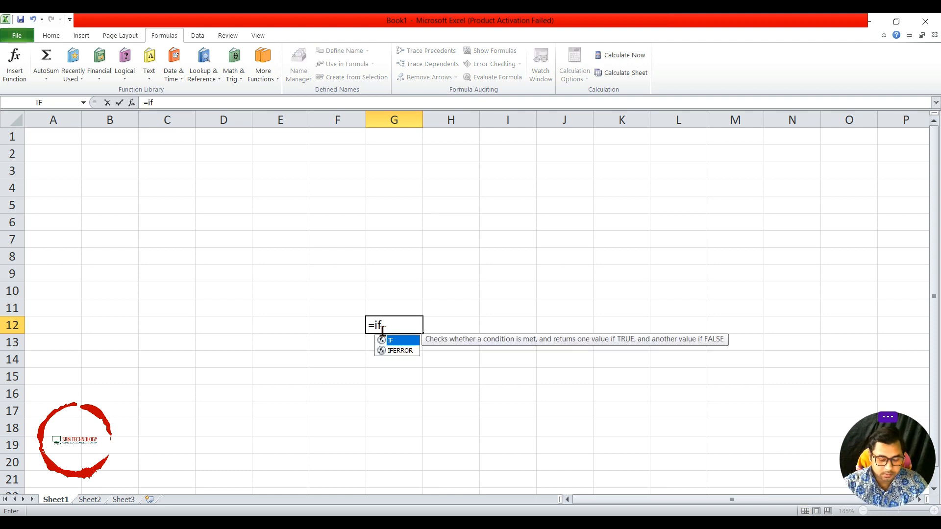
text((2)
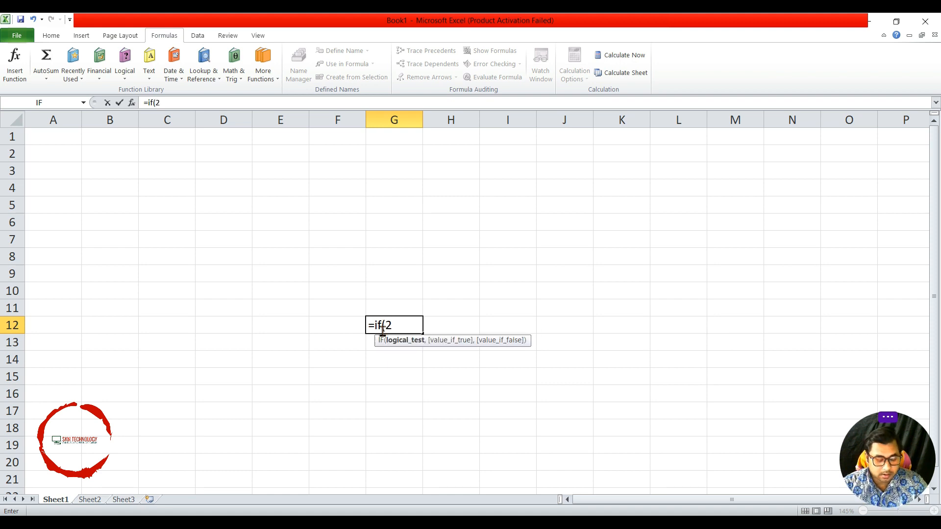
text(>3)
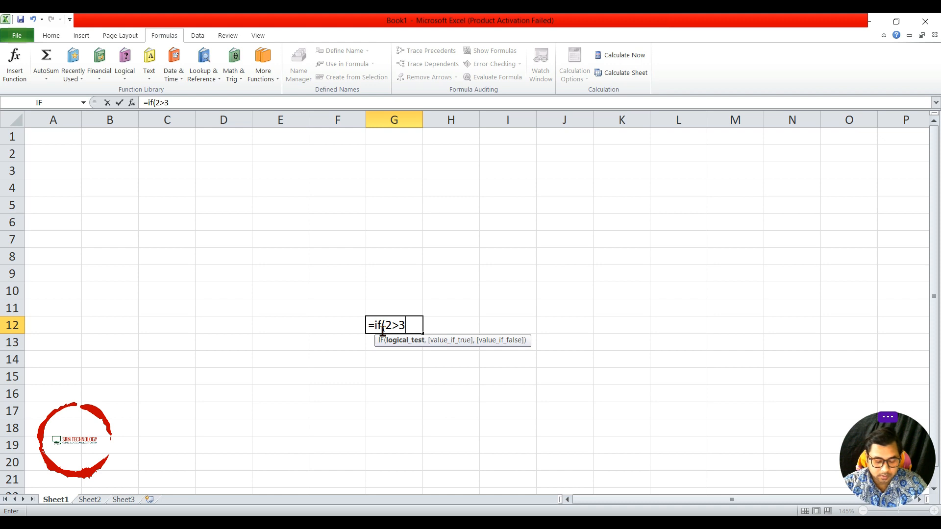
text(,tr)
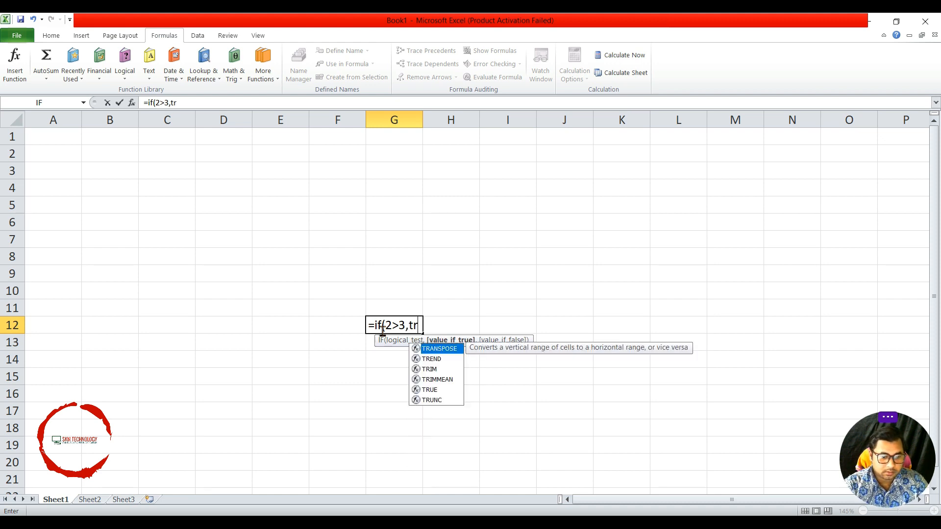
text(ue,)
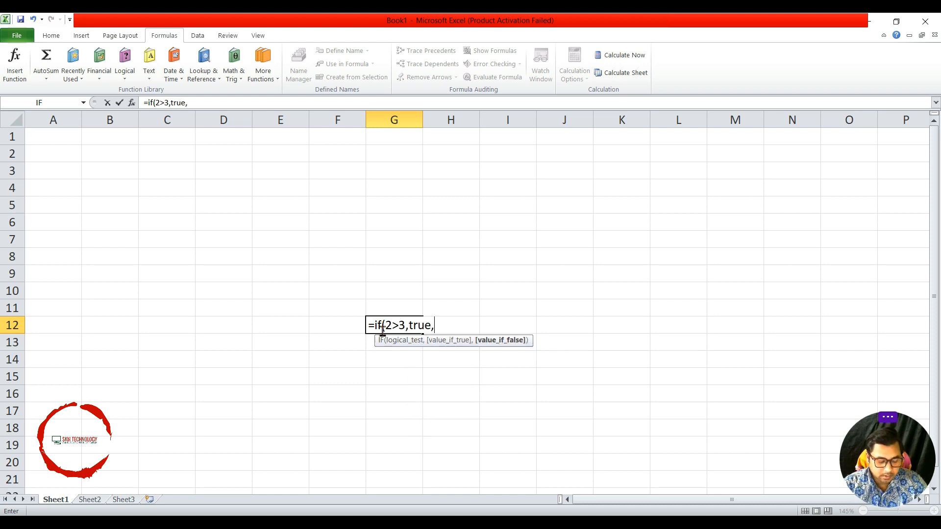
text(fal)
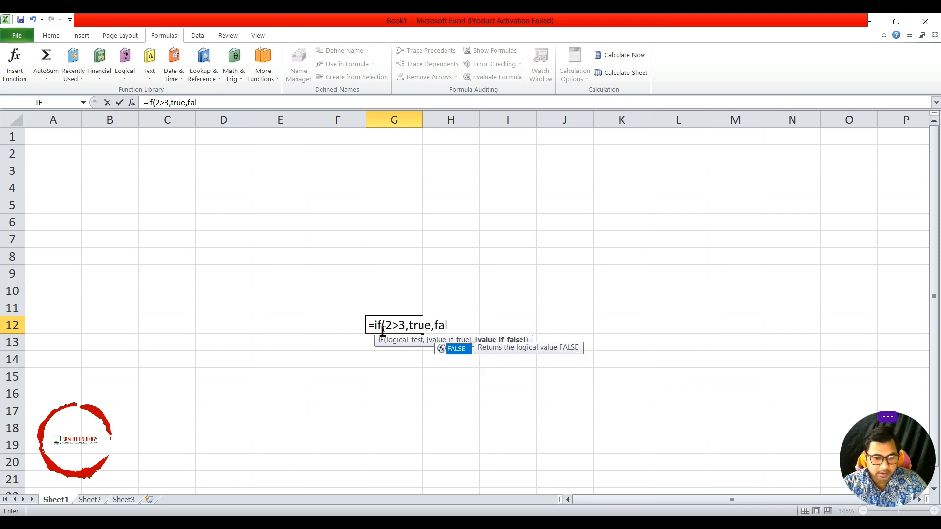
text(se)
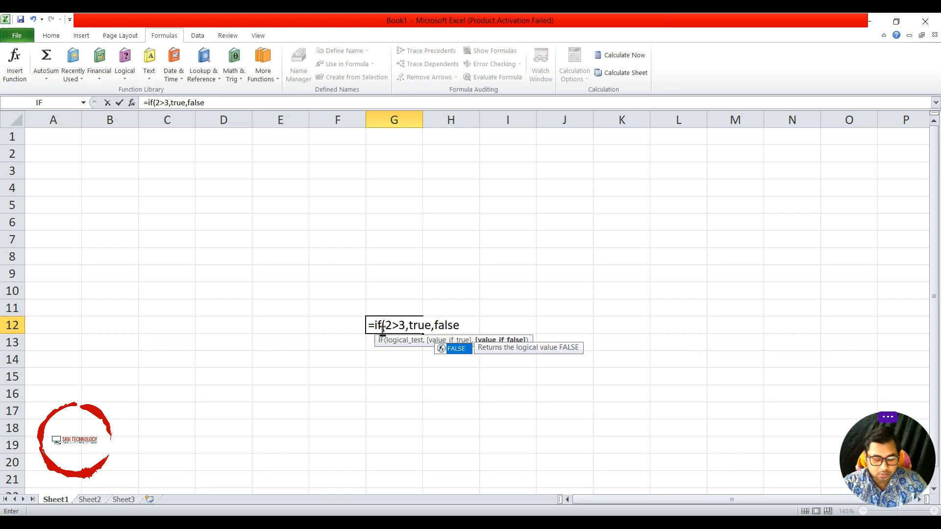
text())
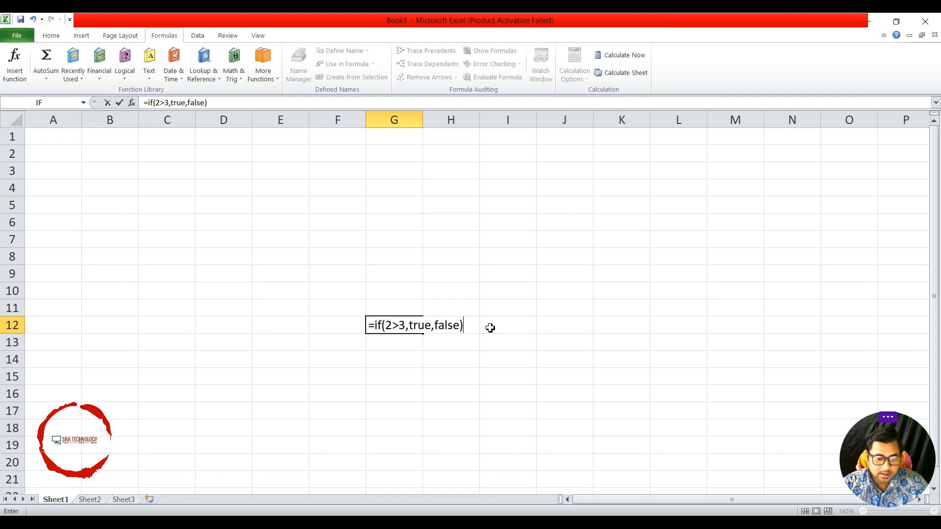
key(Return)
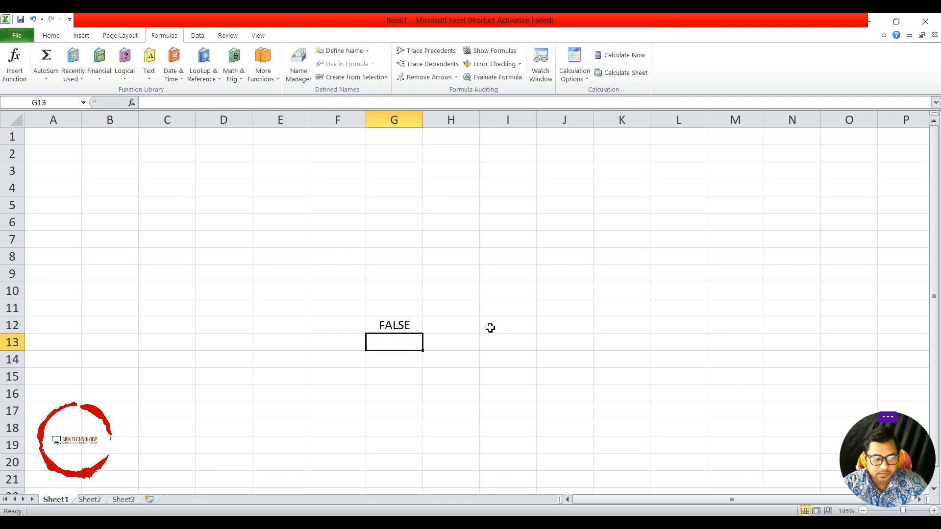
Open the IF formula in G12 to examine its logical test and its true and false arguments
click(415, 323)
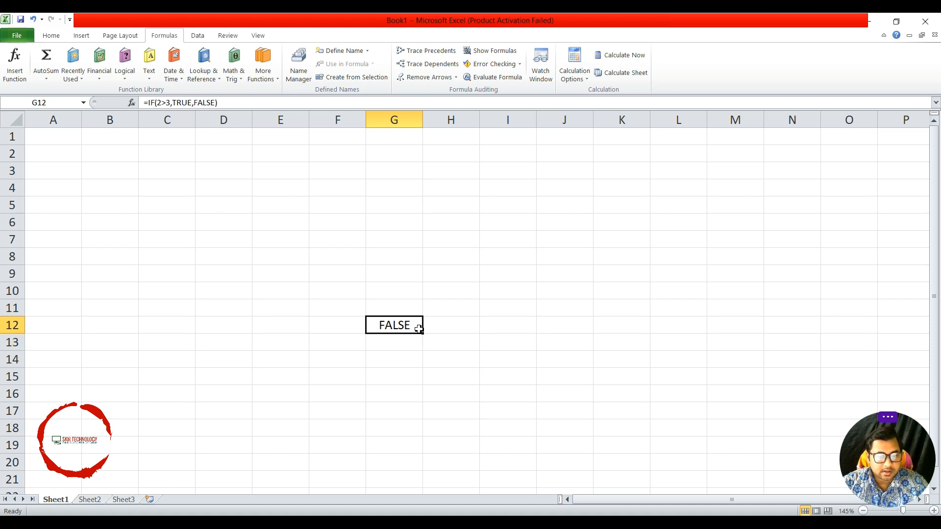
double_click(419, 326)
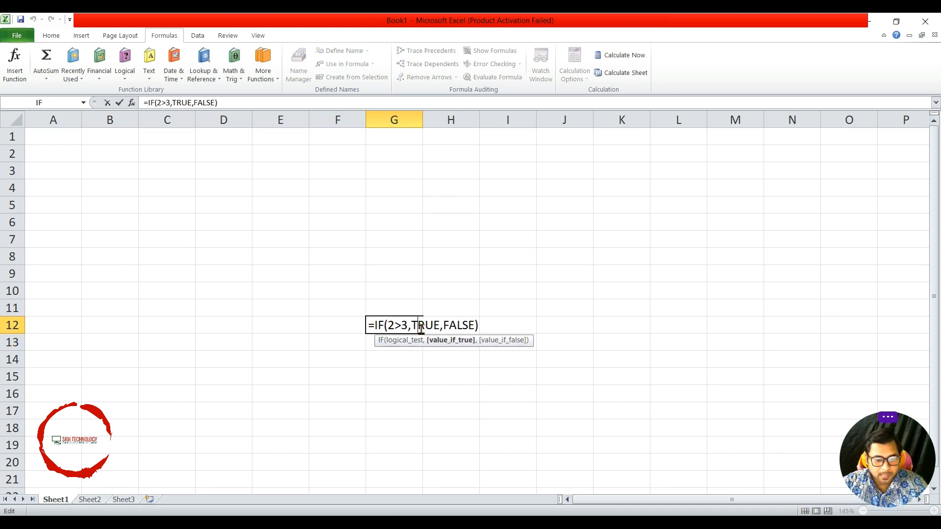
click(479, 327)
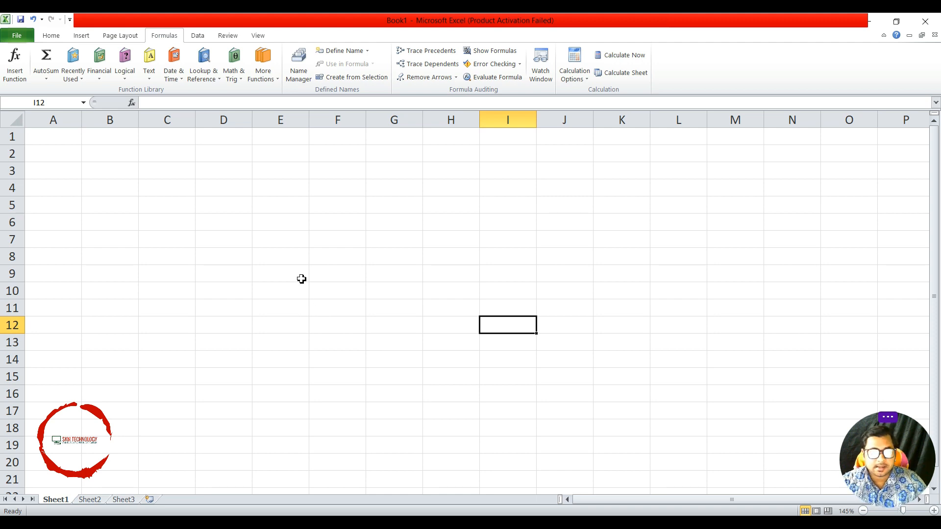
Enter the column headings Name, Math, English and Science in cells A1 to D1
click(74, 140)
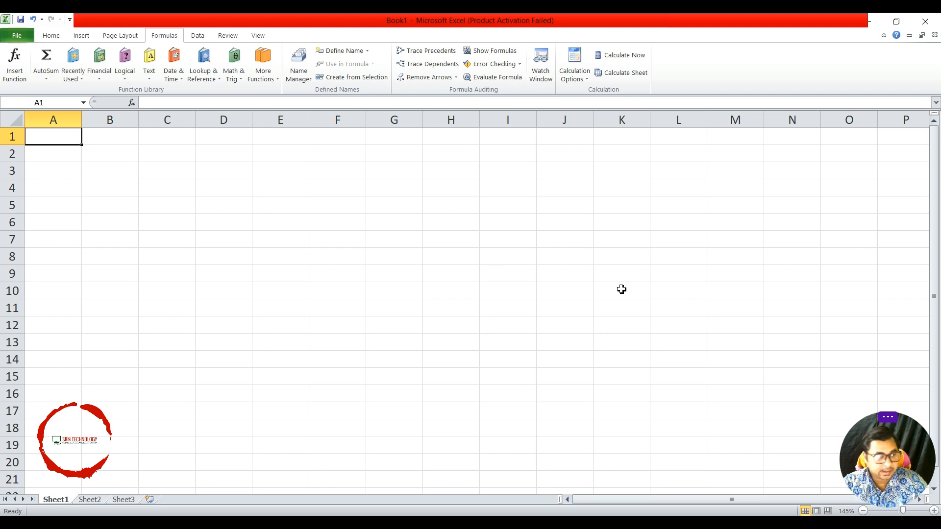
text(Name)
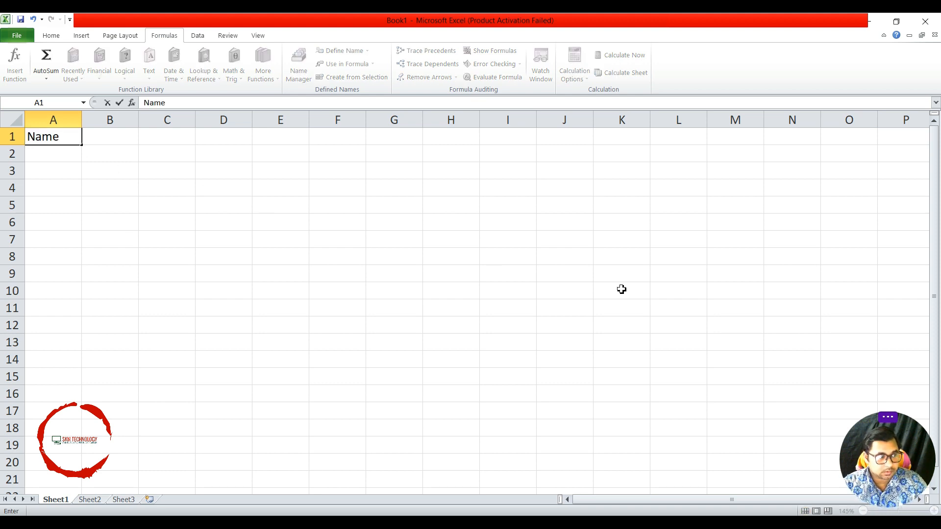
key(Tab)
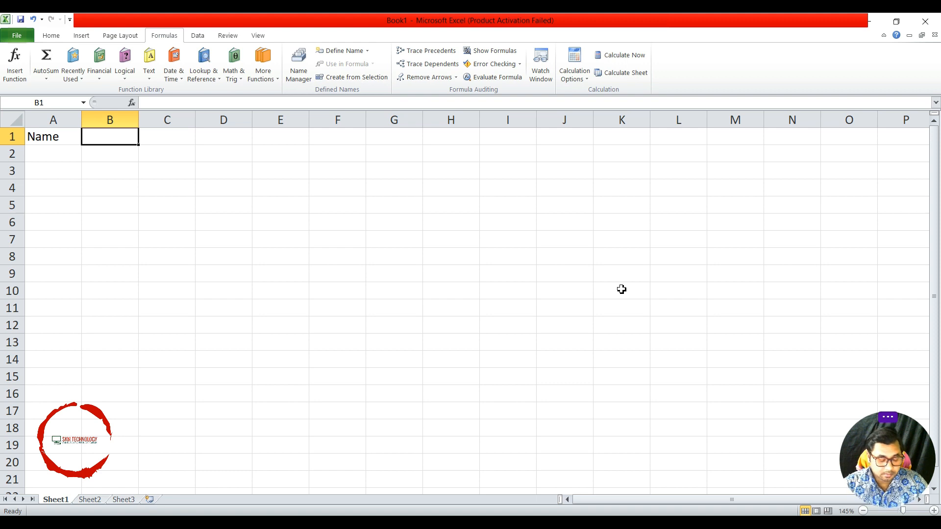
text(Math)
key(Tab)
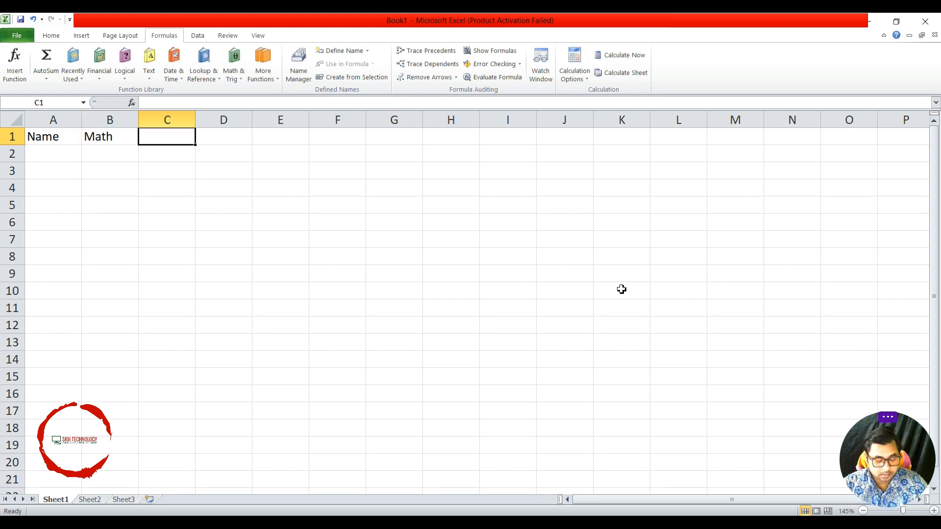
text(Eng)
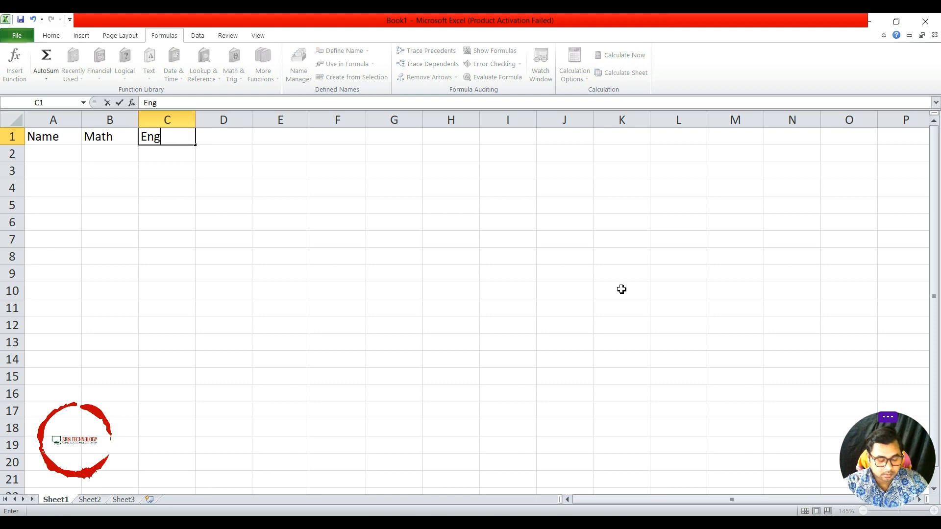
text(lish)
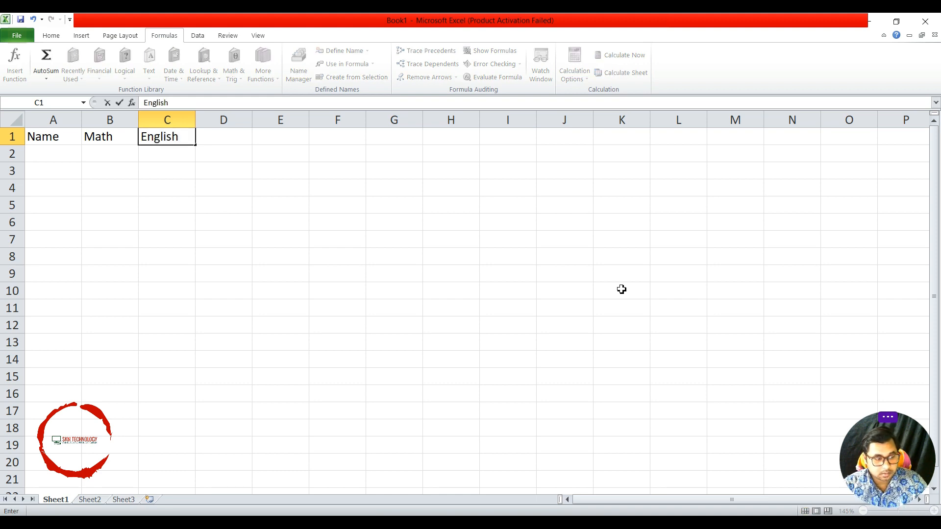
key(Tab)
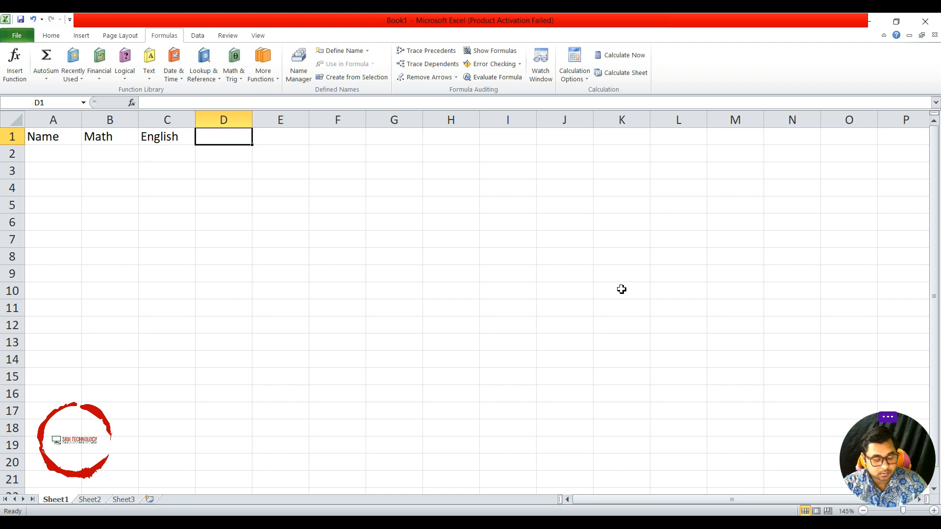
text(Sc)
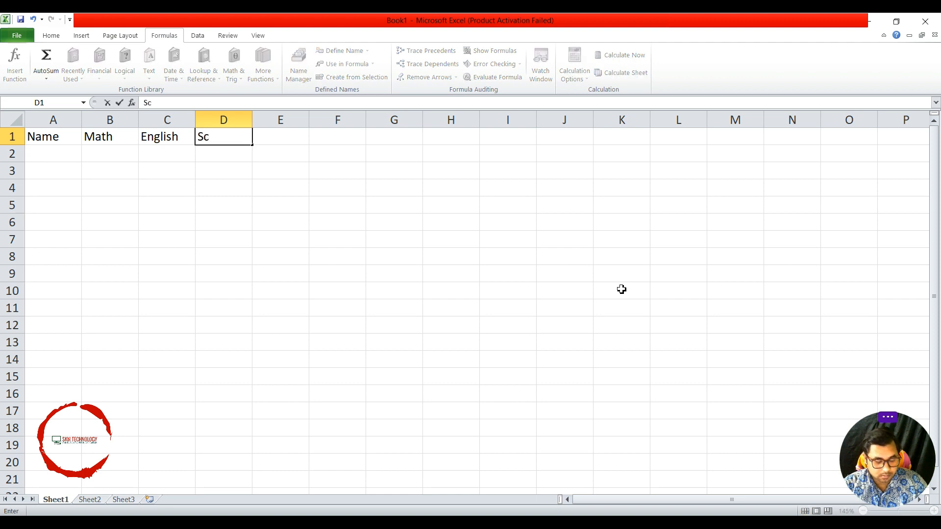
text(ience)
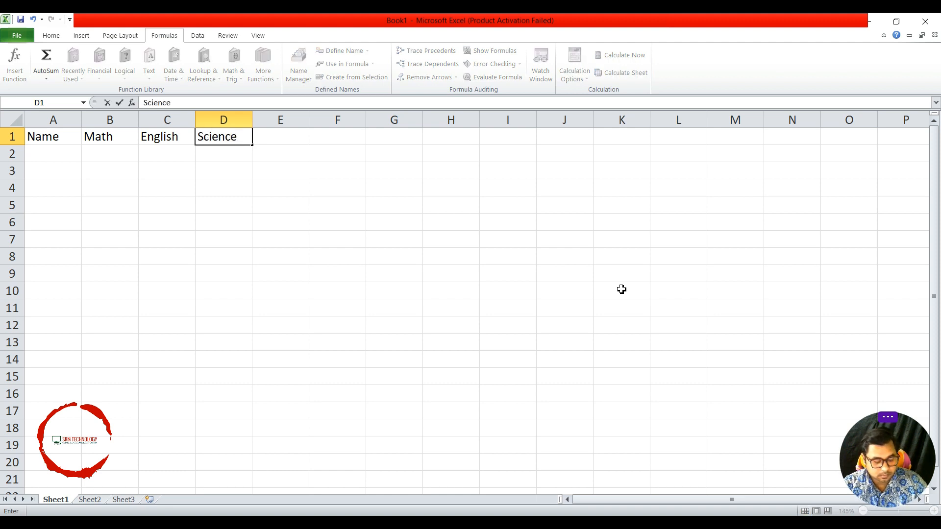
key(Tab)
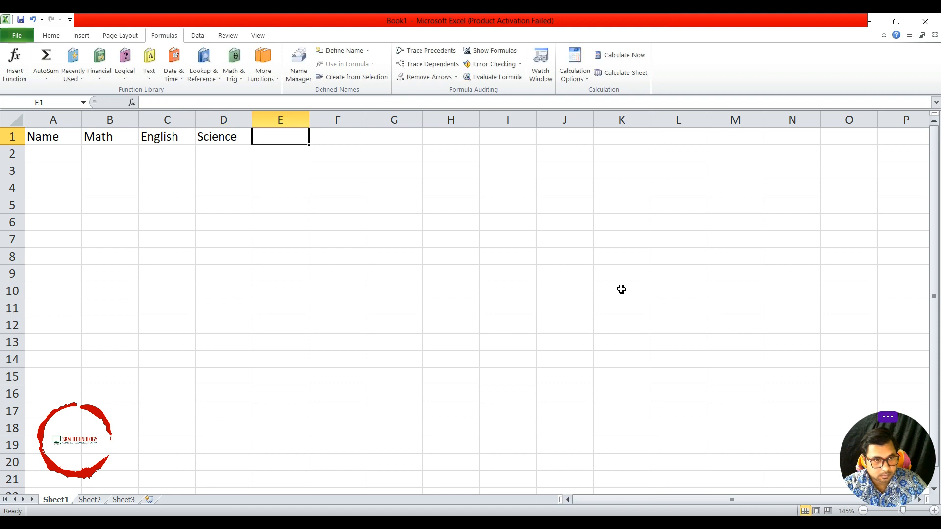
Add the heading S.s.t in cell E1, with only the first letter capitalized
text(S.)
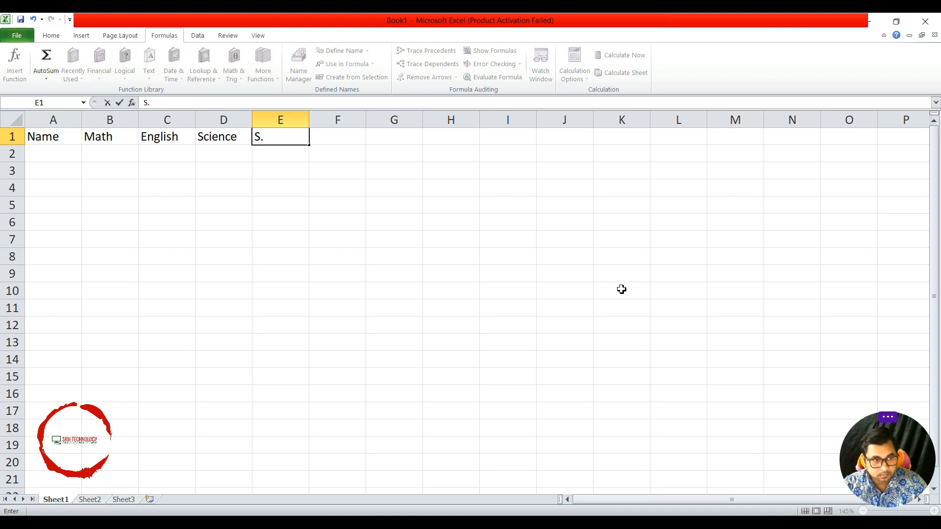
text(S.t)
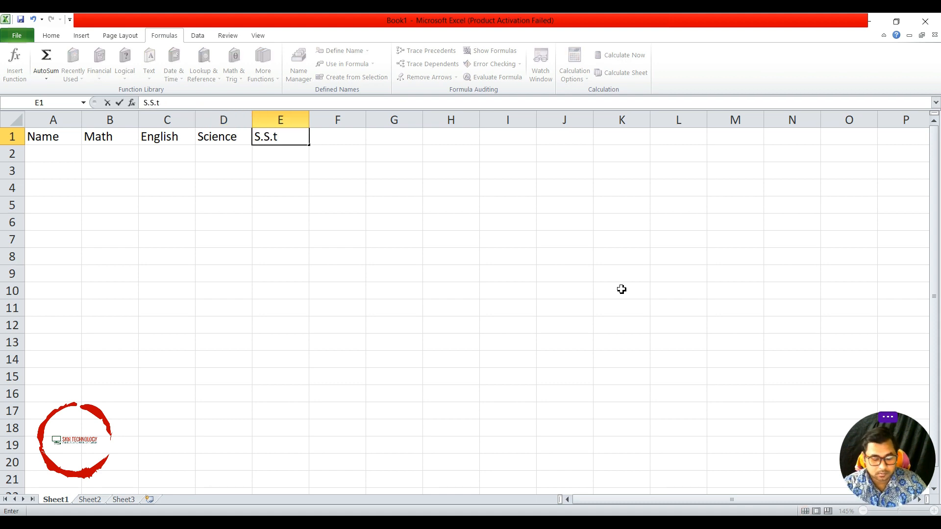
key(BackSpace)
key(BackSpace)
key(BackSpace)
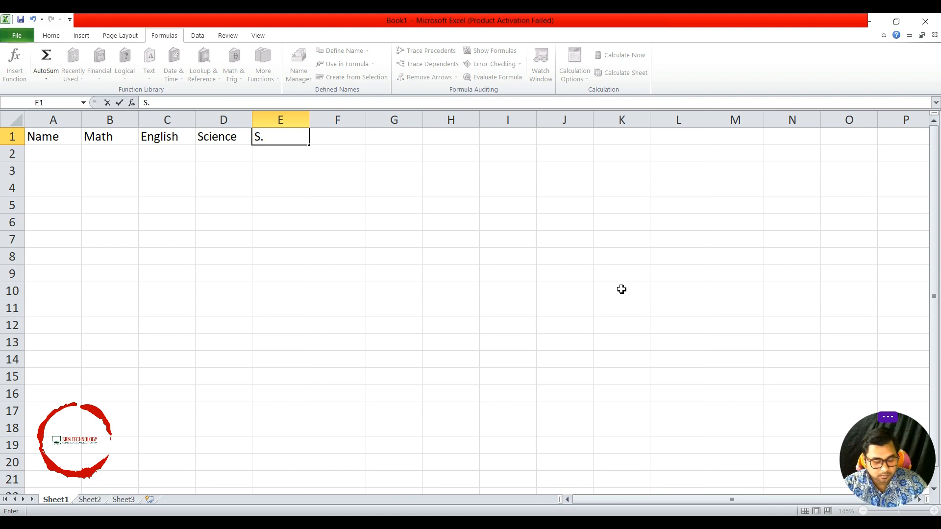
text(s.t)
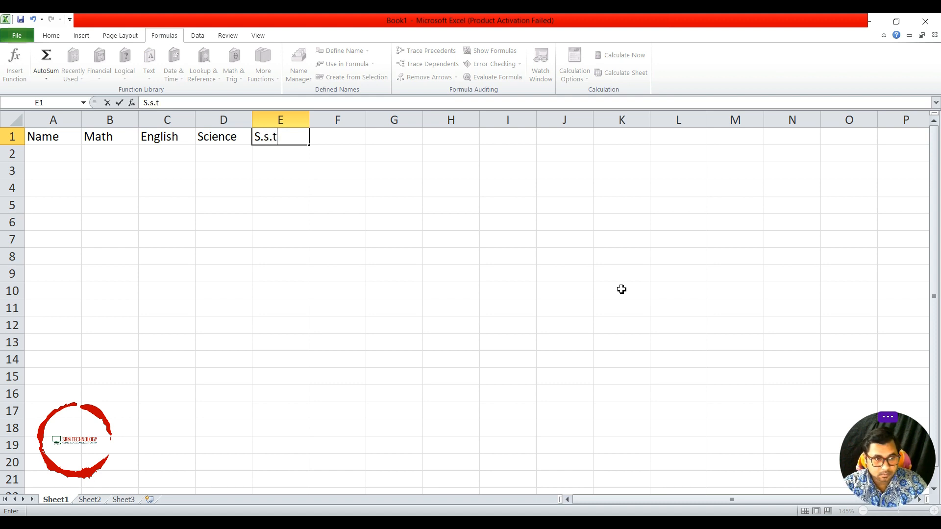
key(Return)
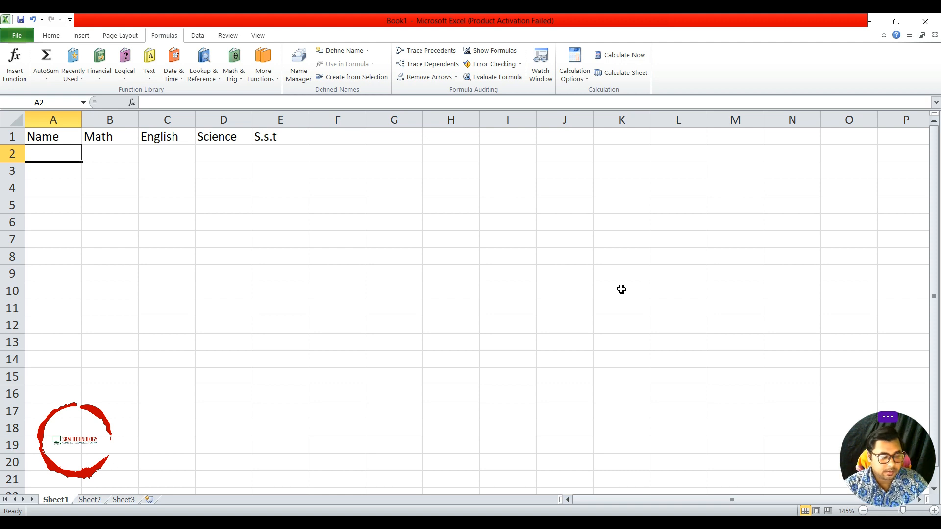
Enter the first names of the first three students in cells A2 to A4
text(Ram)
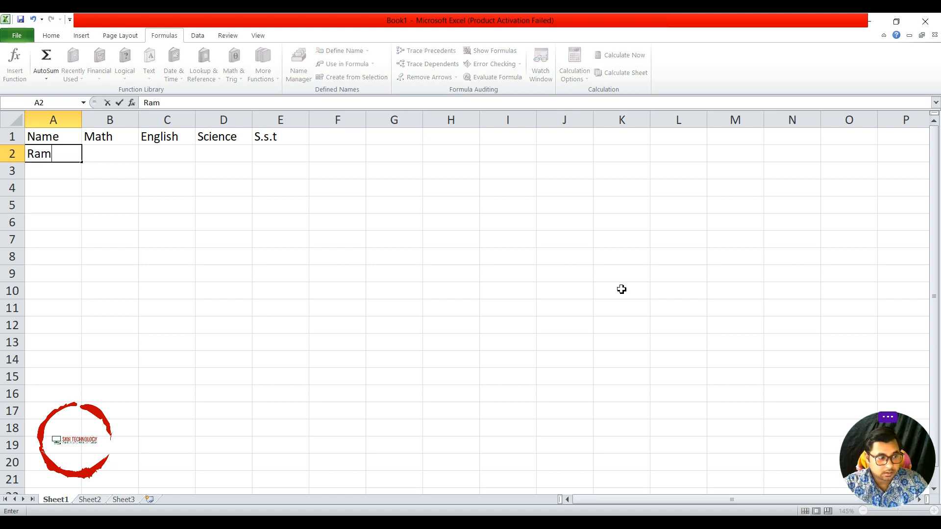
key(Return)
text(Geeta)
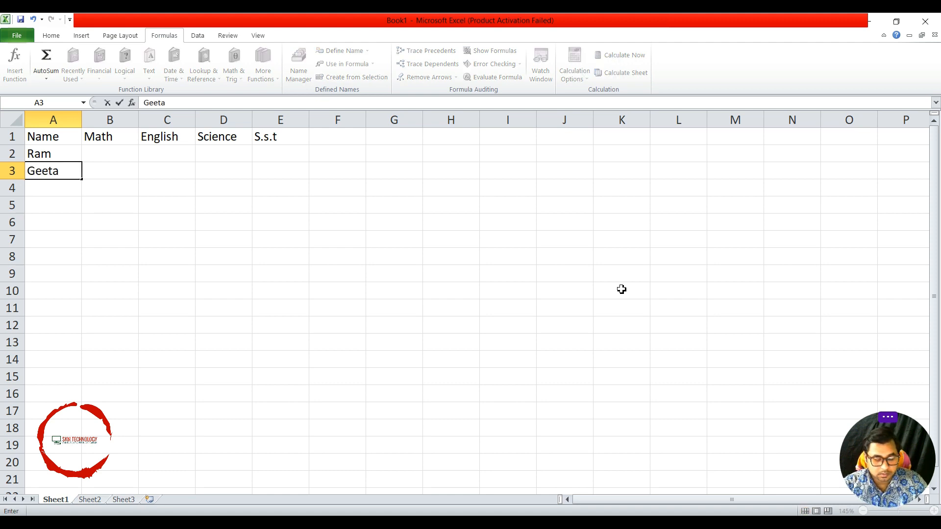
key(Return)
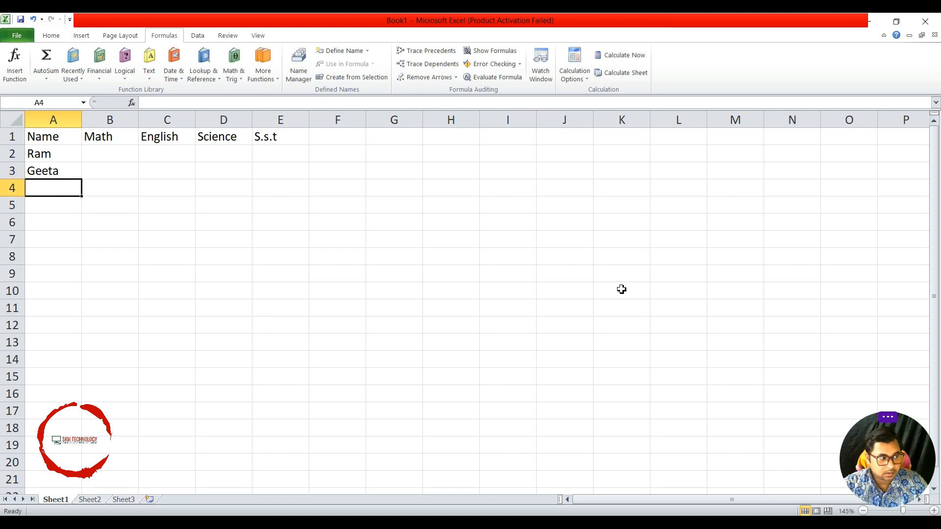
text(Shya)
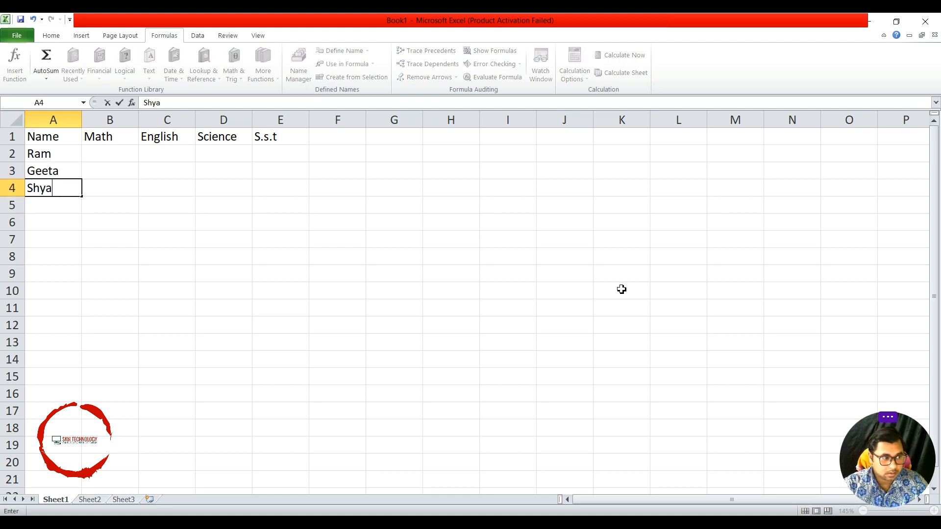
text(m)
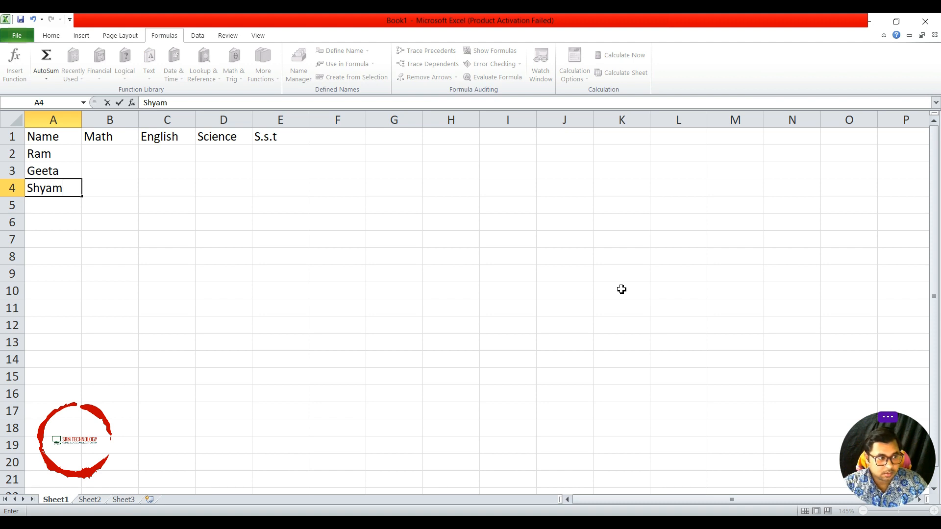
key(Return)
Enter the first names of the fourth and fifth students in cells A5 and A6, capitalizing only the first letter
text(GOP)
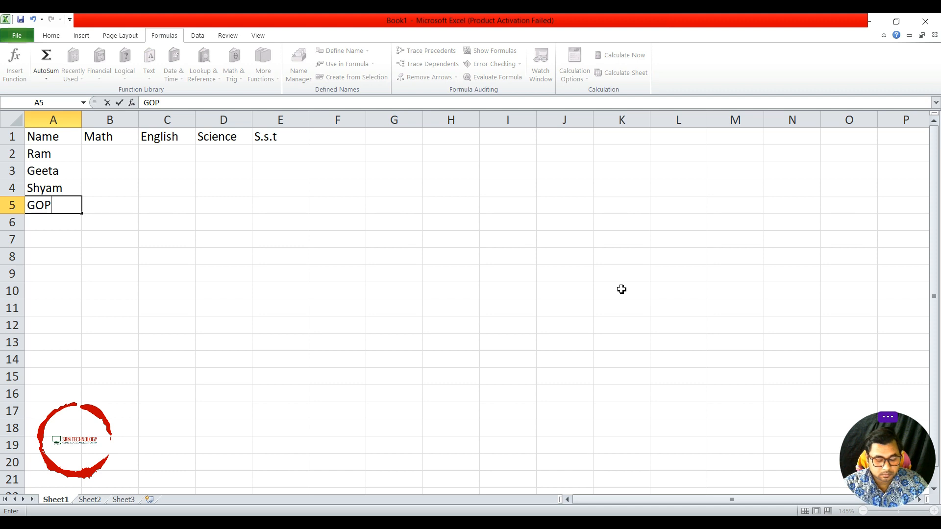
key(BackSpace)
key(BackSpace)
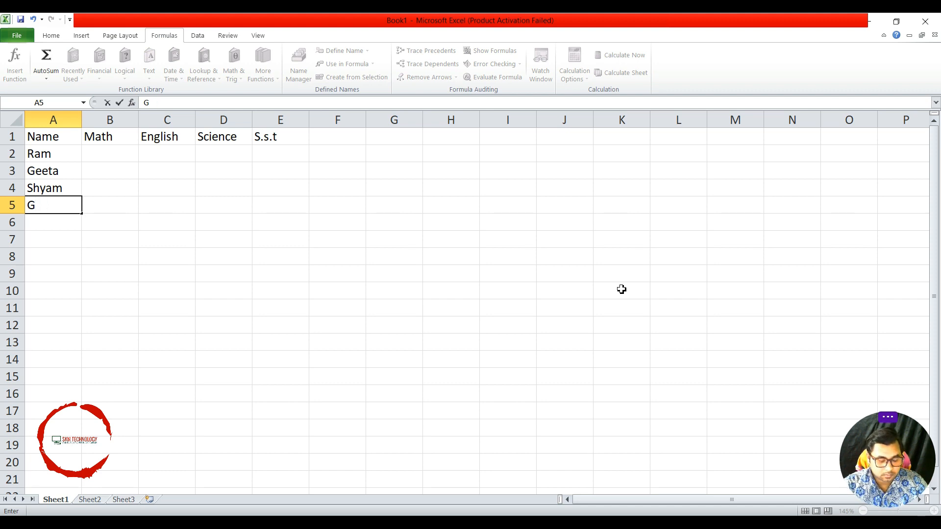
text(opalk)
key(BackSpace)
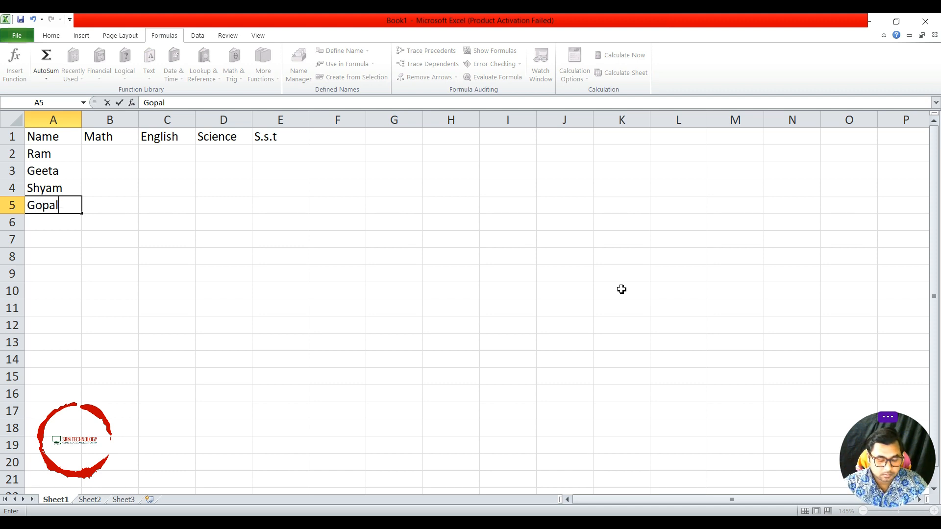
key(Return)
text(R)
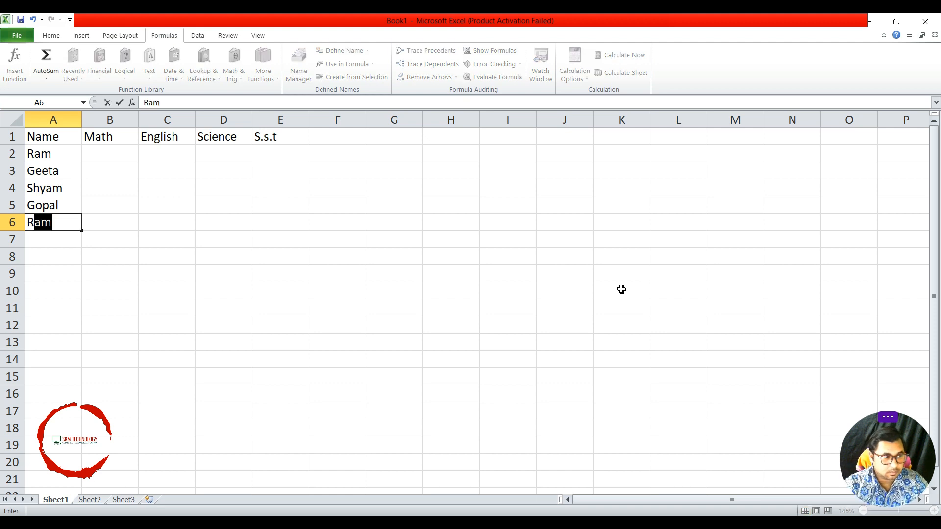
text(a)
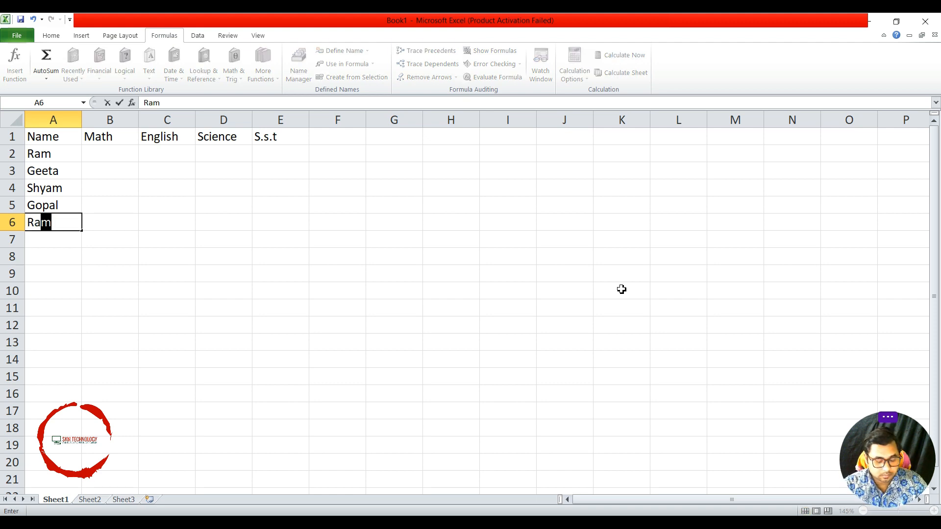
text(dha)
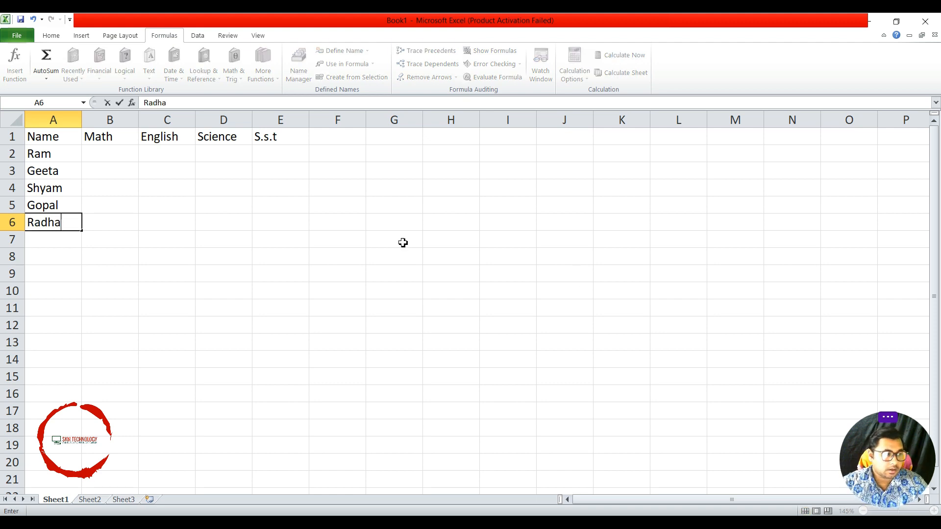
Enter the first student's marks in row 2: Math 82, English 35, Science 40 and S.s.t 33
click(120, 154)
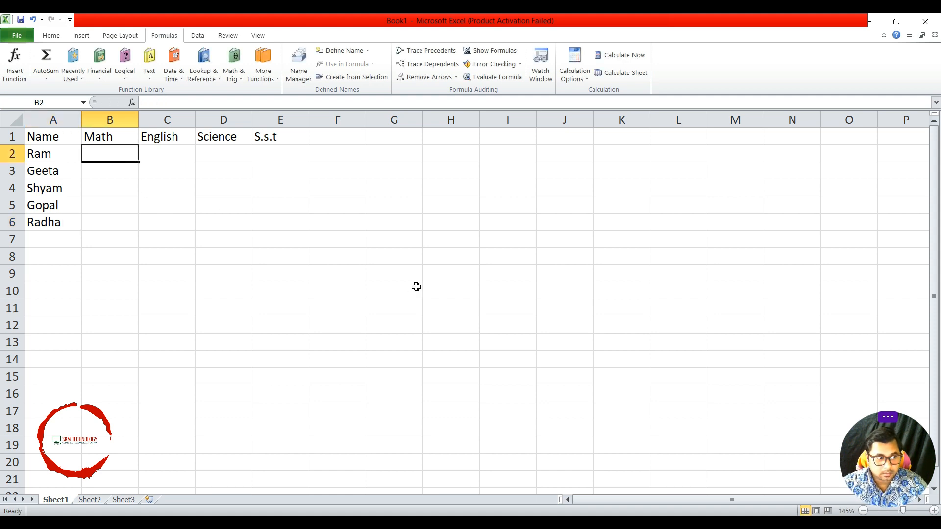
text(8)
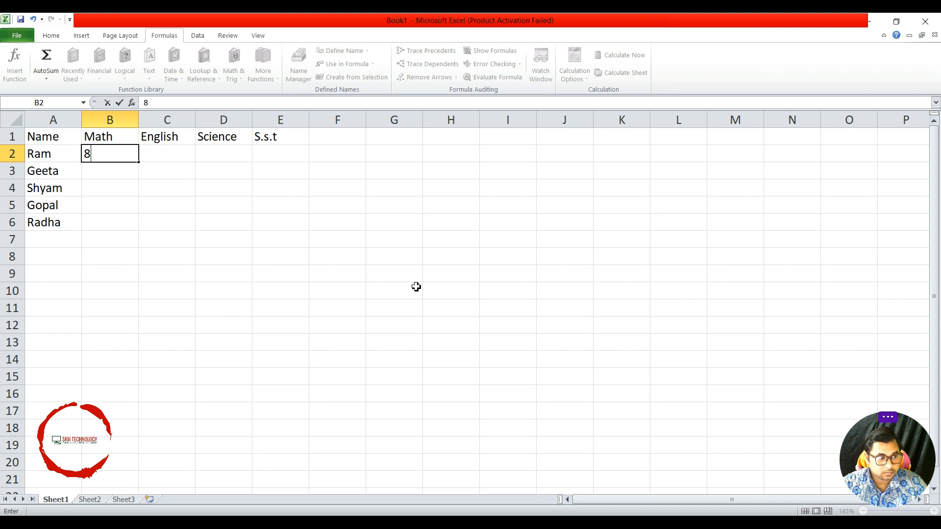
text(2)
key(Tab)
text(35)
key(Tab)
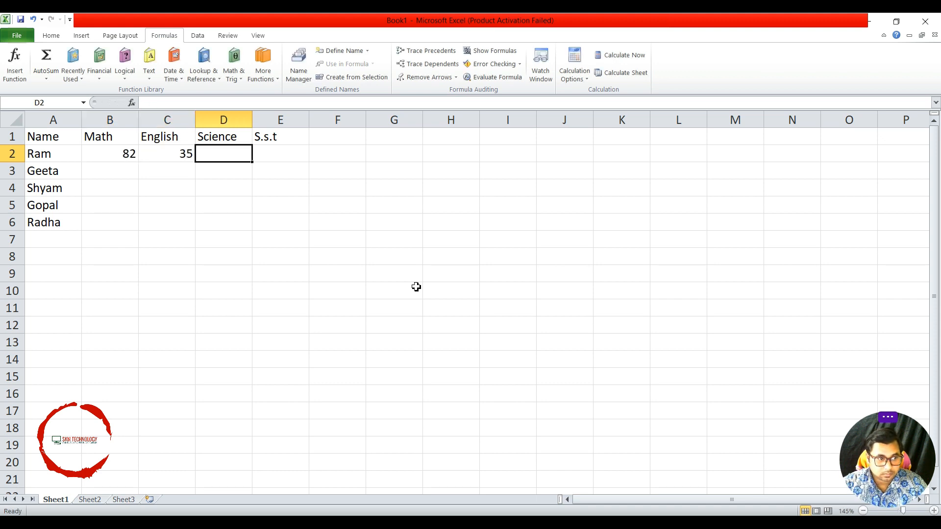
text(40)
key(Tab)
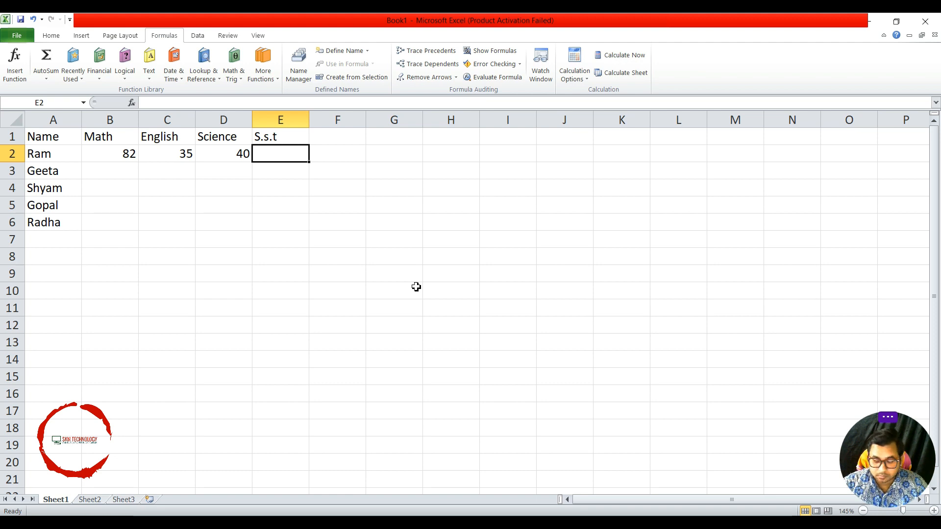
text(33)
key(Return)
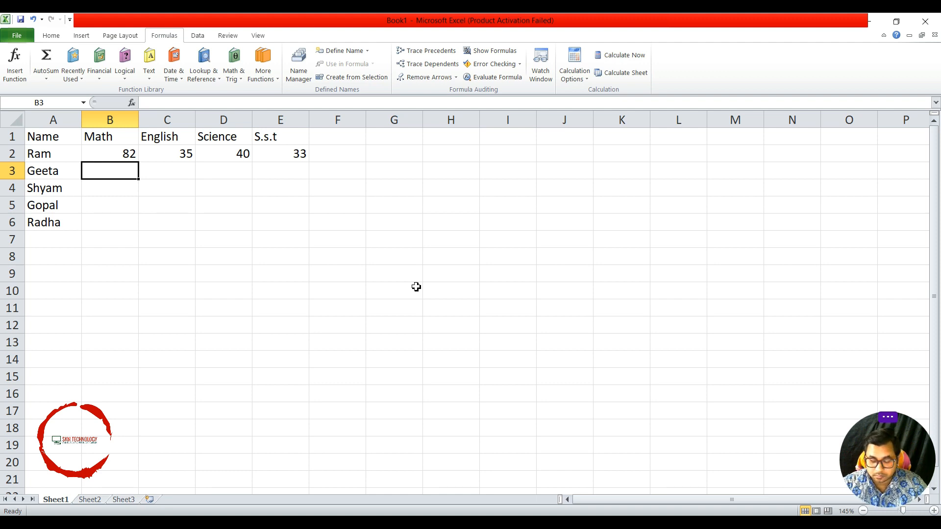
Enter the second student's marks in row 3: Math 55, English 60, Science 25 and S.s.t 28
text(55)
key(Tab)
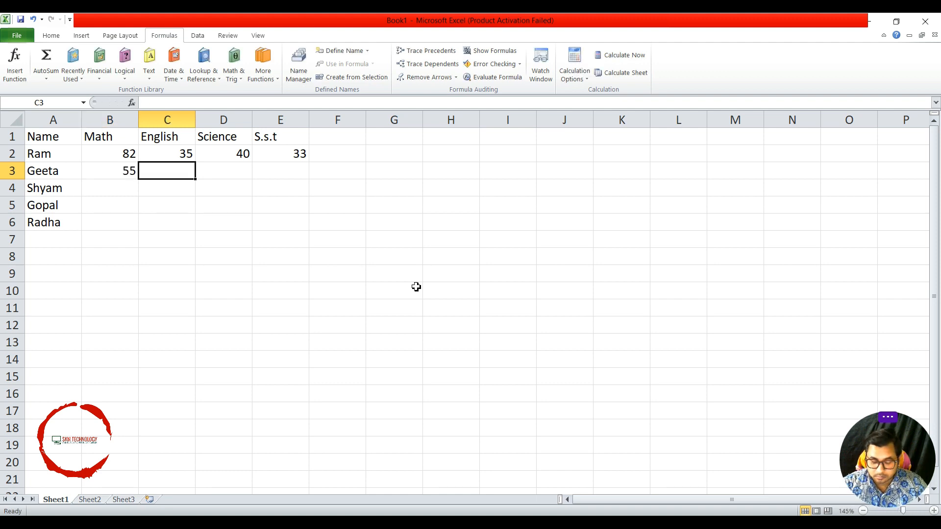
text(60)
key(Tab)
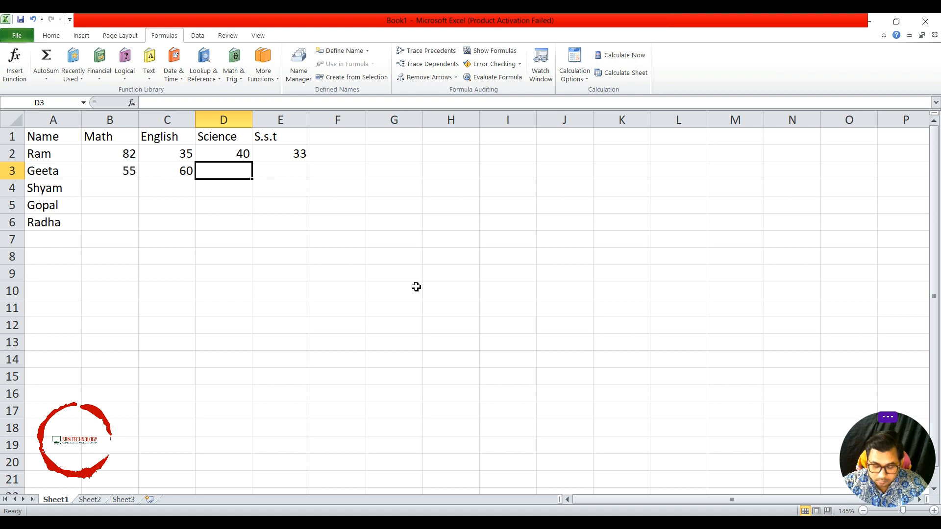
text(25)
key(Tab)
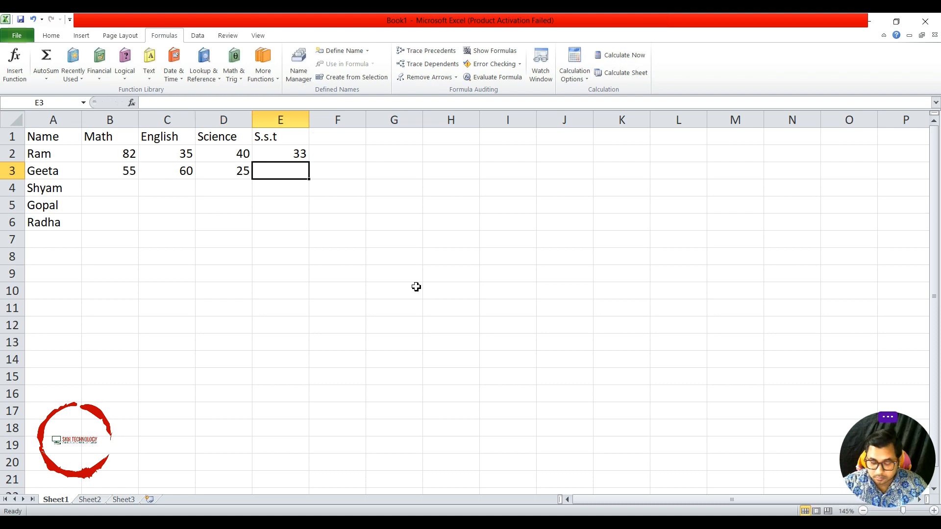
text(28)
key(Tab)
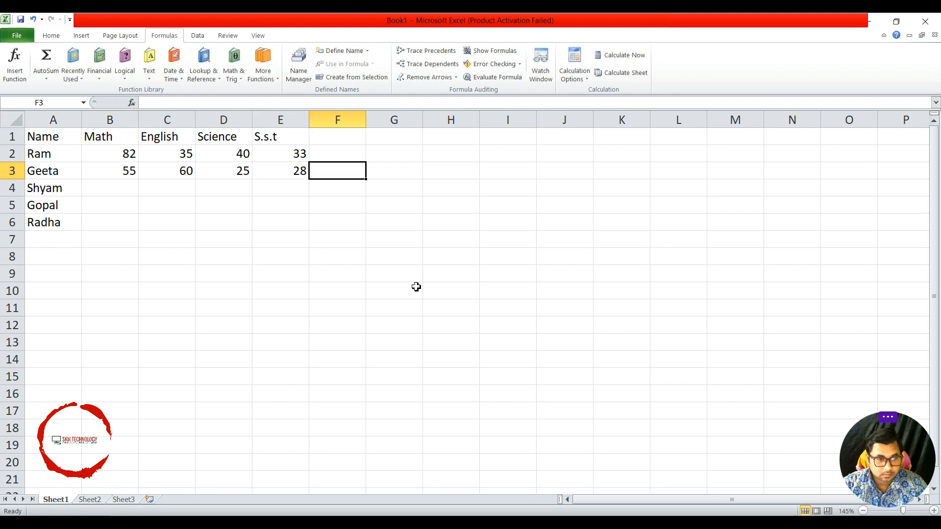
key(Return)
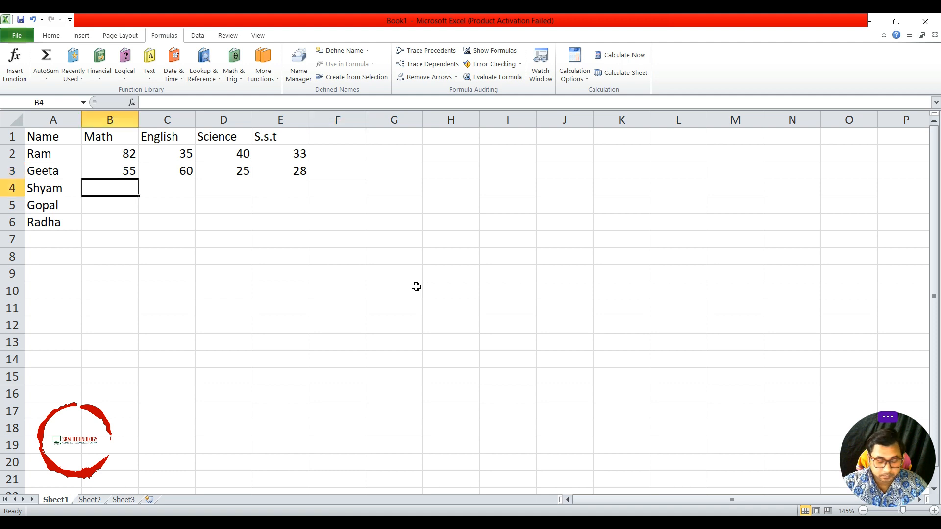
Enter the third student's marks in row 4: Math 48, English 56, Science 21 and S.s.t 80
text(48)
key(Tab)
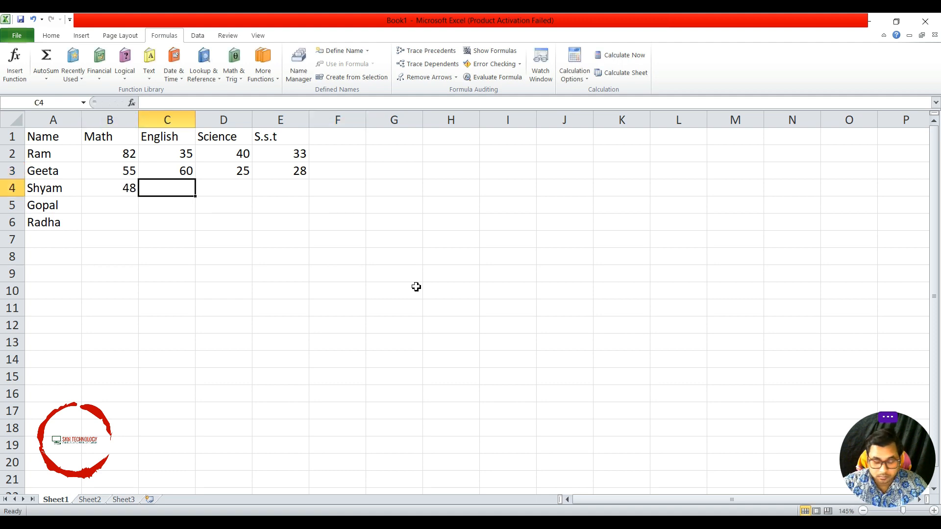
text(56)
key(Tab)
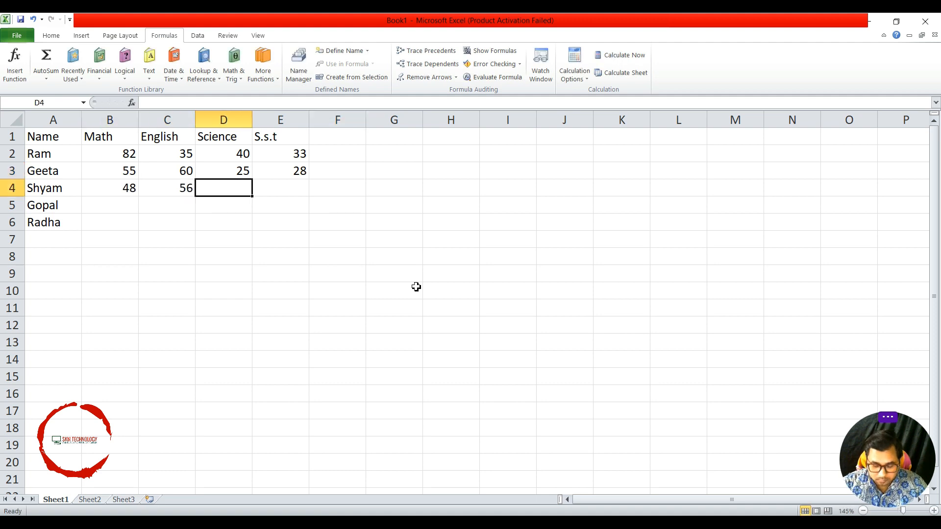
text(21)
key(Tab)
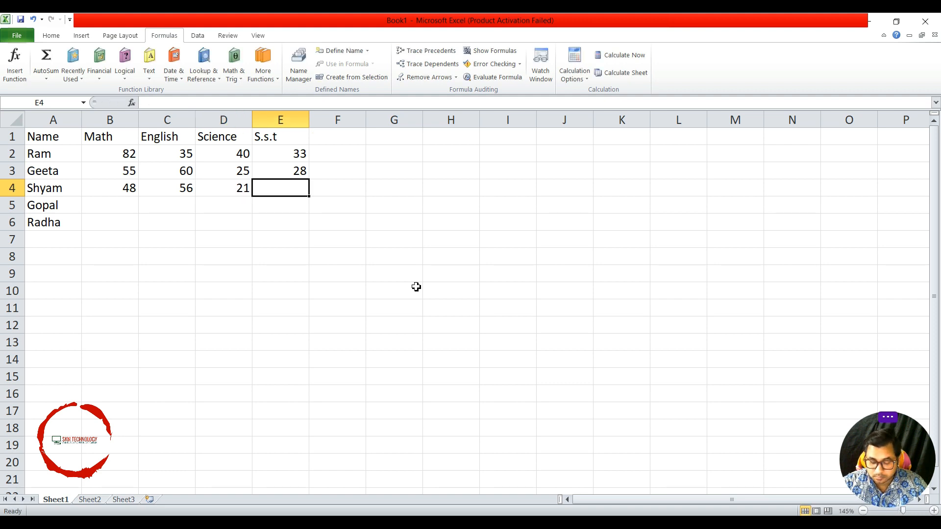
text(80)
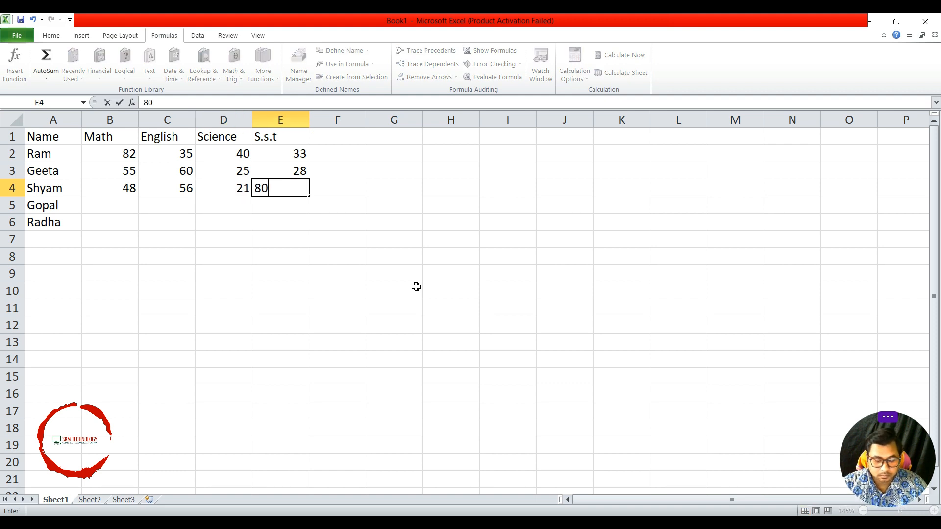
key(Return)
Enter the fourth student's marks in row 5: Math 95, English 5, Science 15 and S.s.t 66
text(95)
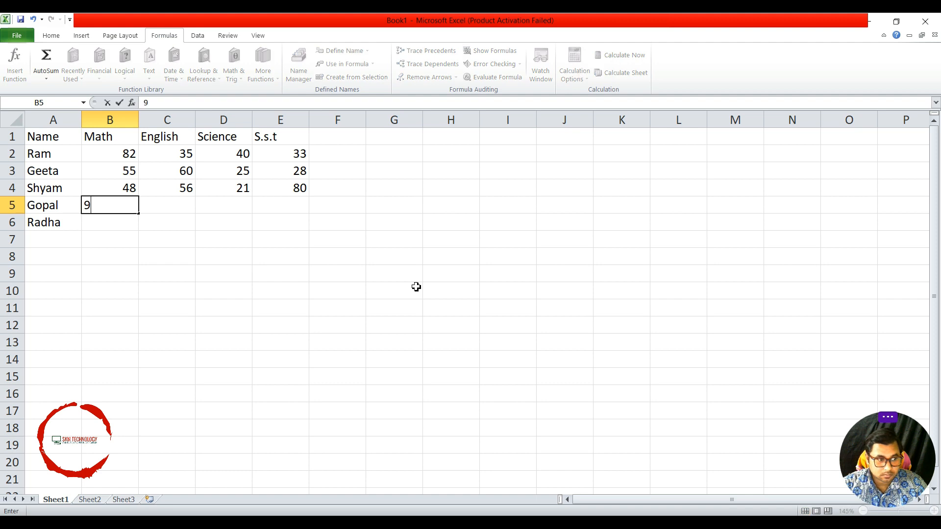
key(Tab)
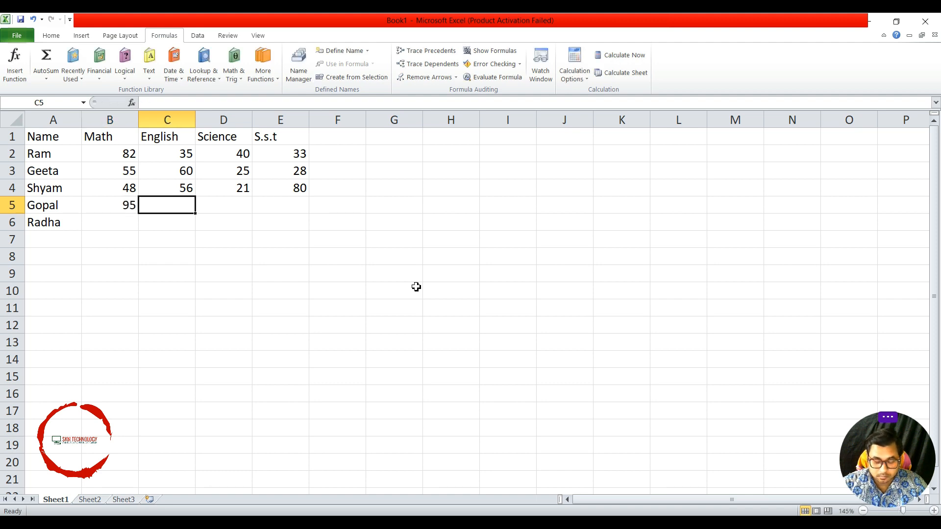
text(5)
key(Tab)
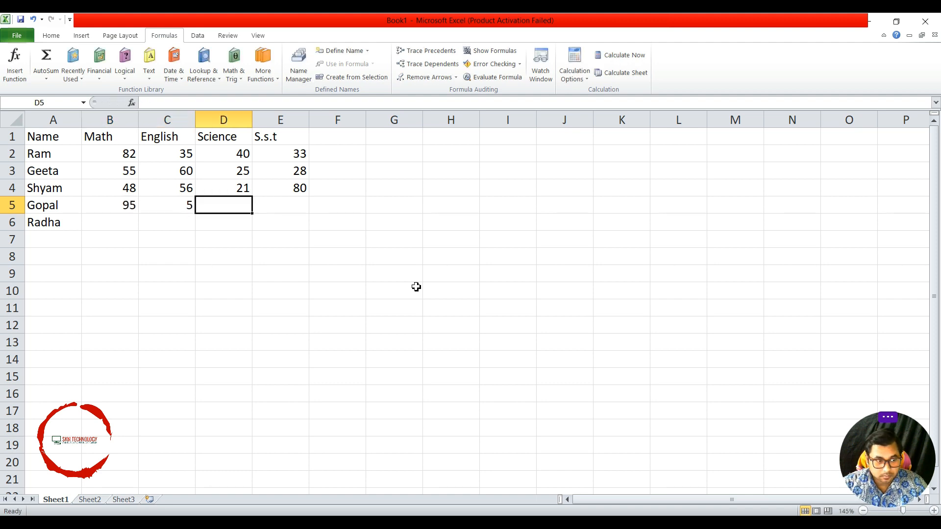
text(15)
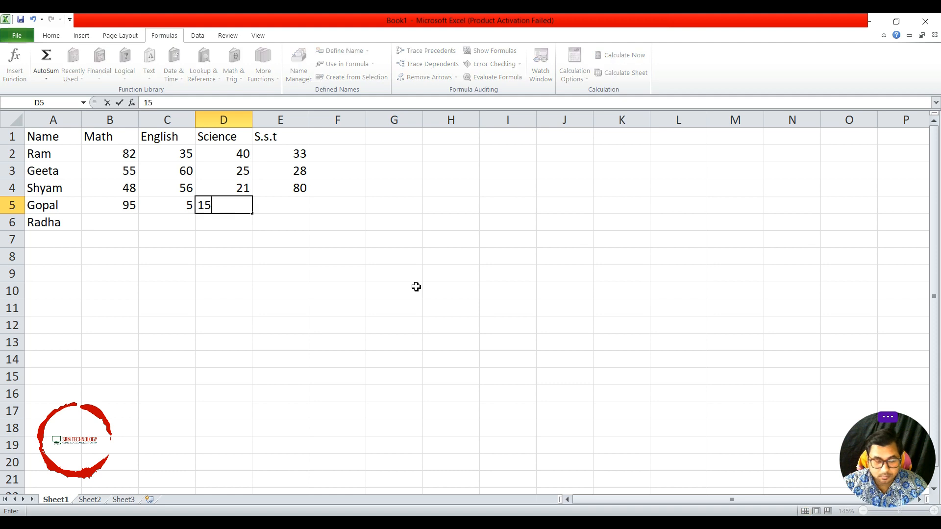
key(Tab)
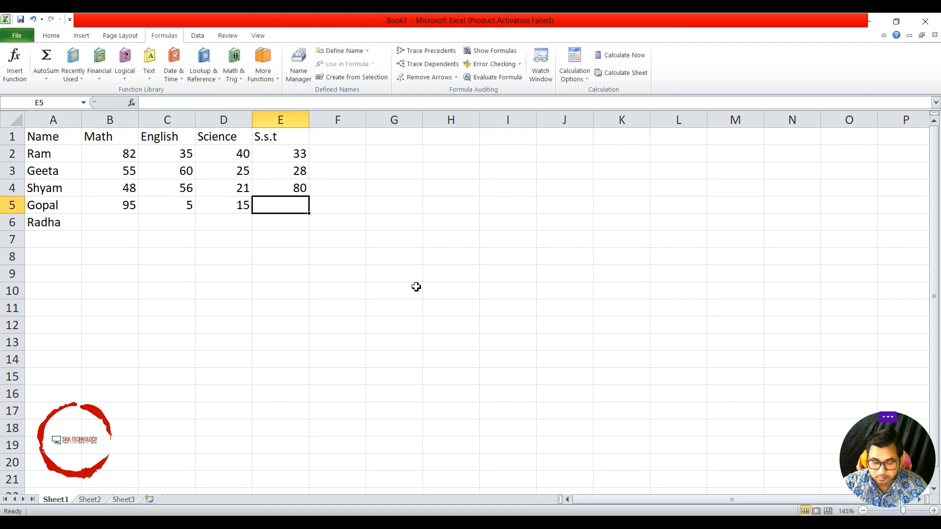
text(66)
key(Return)
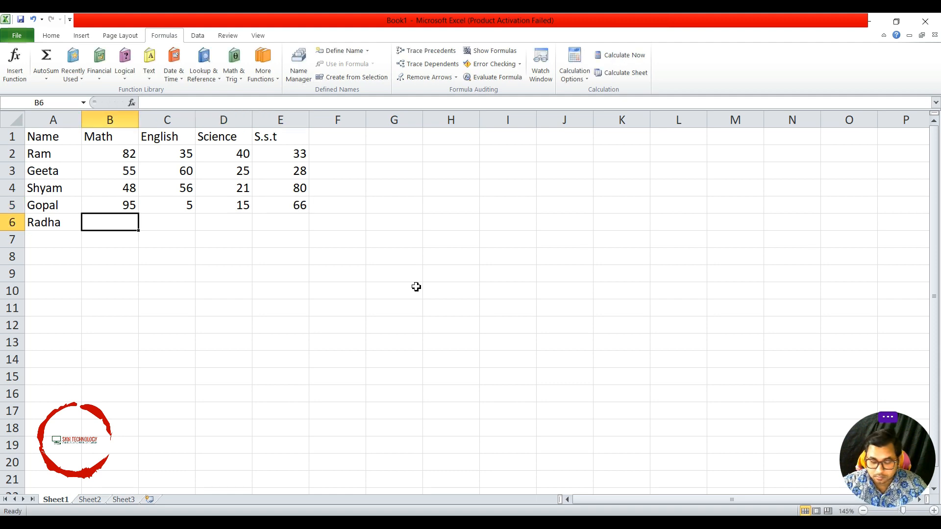
Enter the fifth student's marks in row 6: Math 100, English 25, Science 98 and S.s.t 46
text(100)
key(Tab)
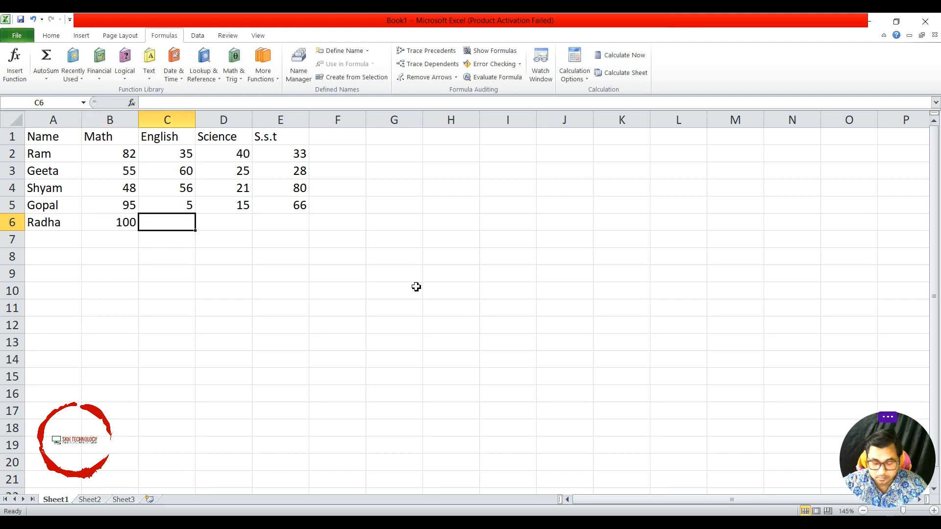
text(25)
key(Tab)
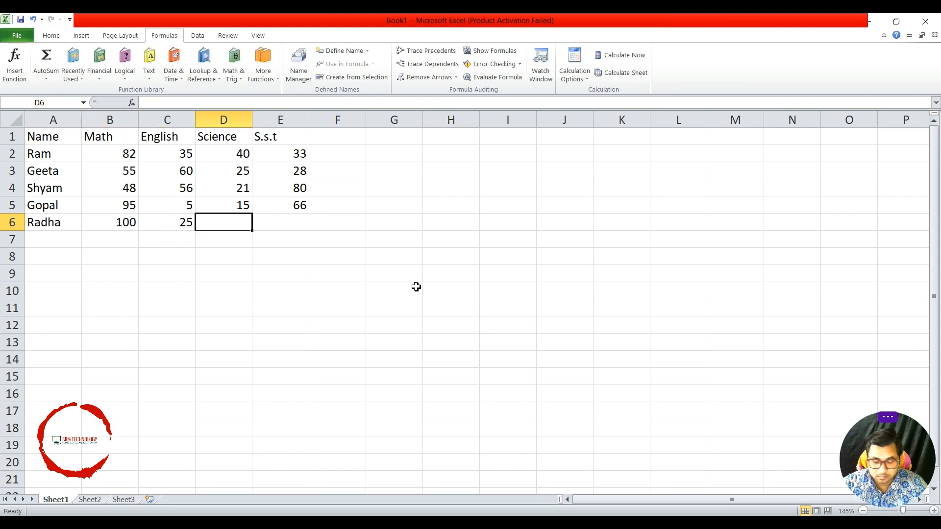
text(98)
key(Tab)
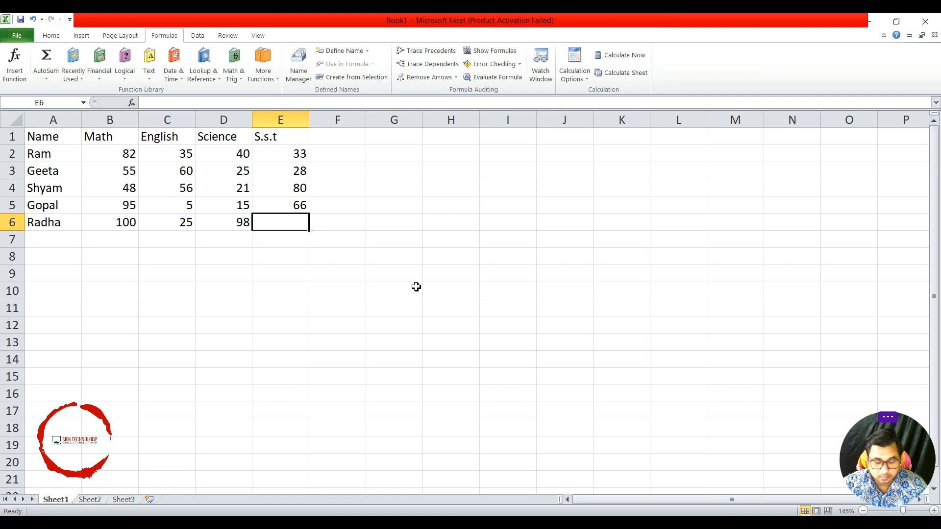
text(46)
key(Tab)
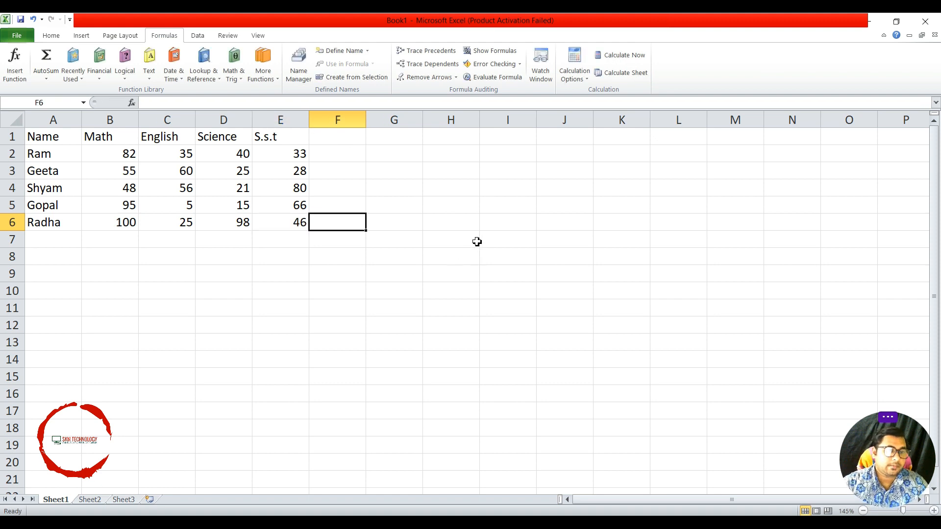
Add the column header Total in cell F1
double_click(339, 139)
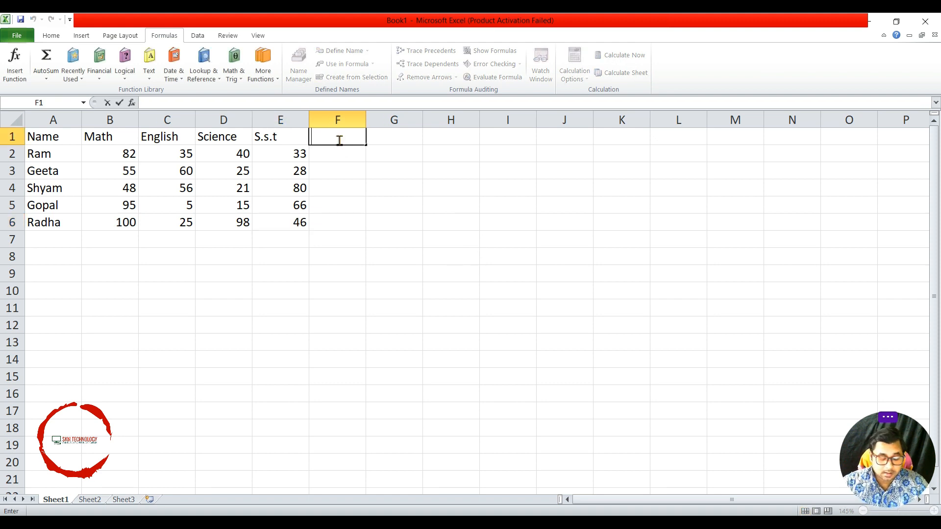
text(to)
key(BackSpace)
key(BackSpace)
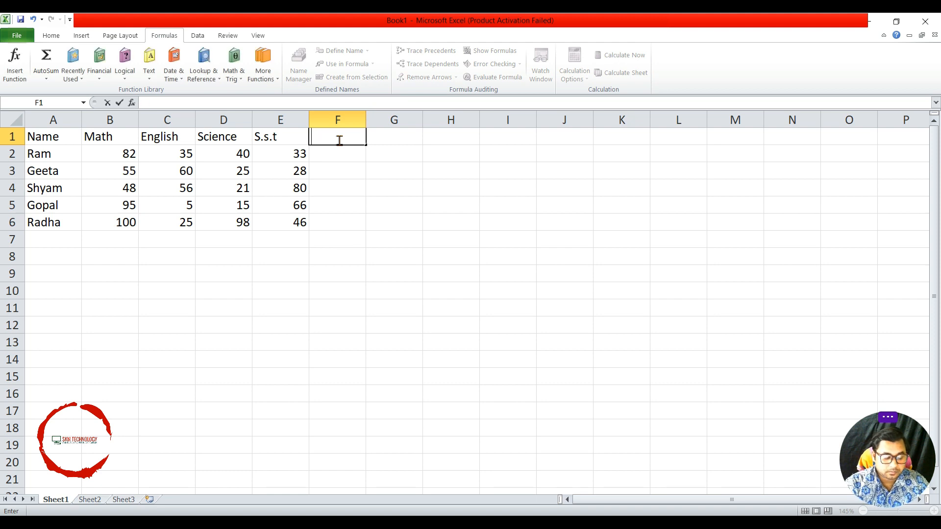
text(Total)
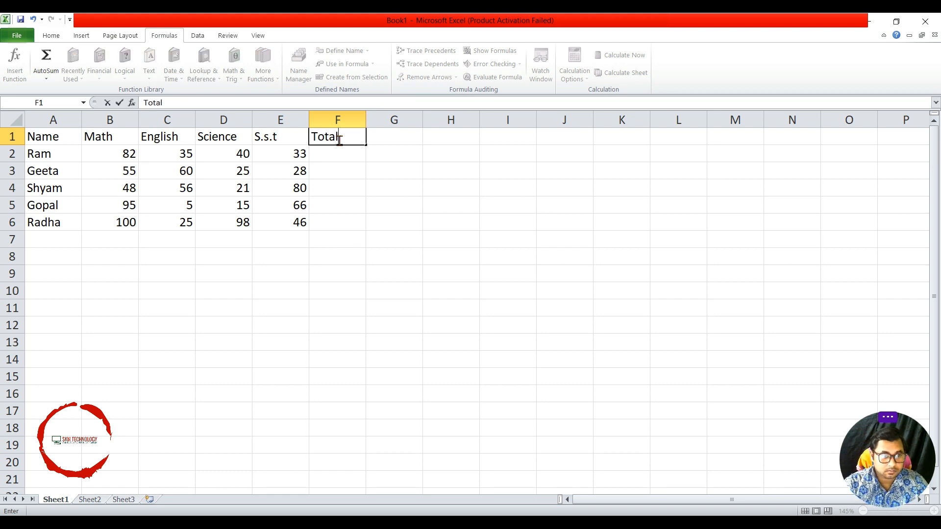
key(Return)
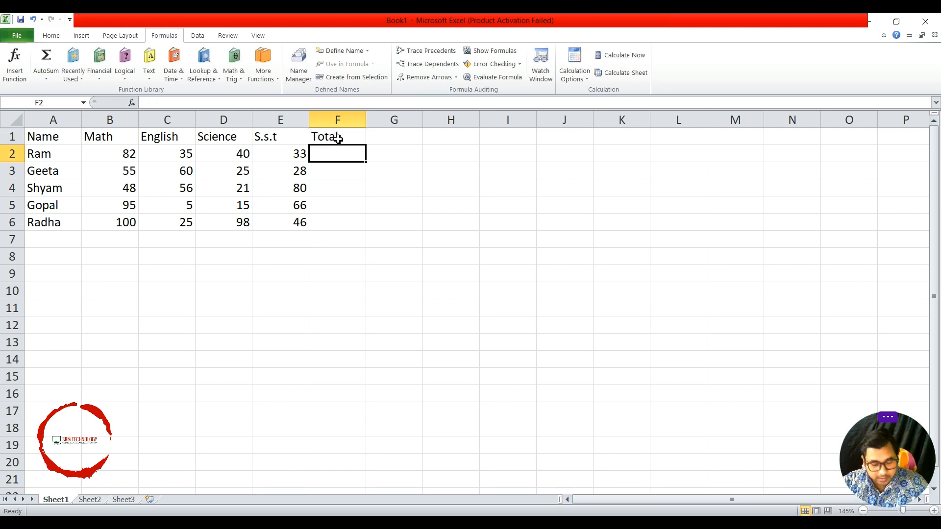
Total the first student's marks in F2 with the formula =SUM(B2:E2)
text(=)
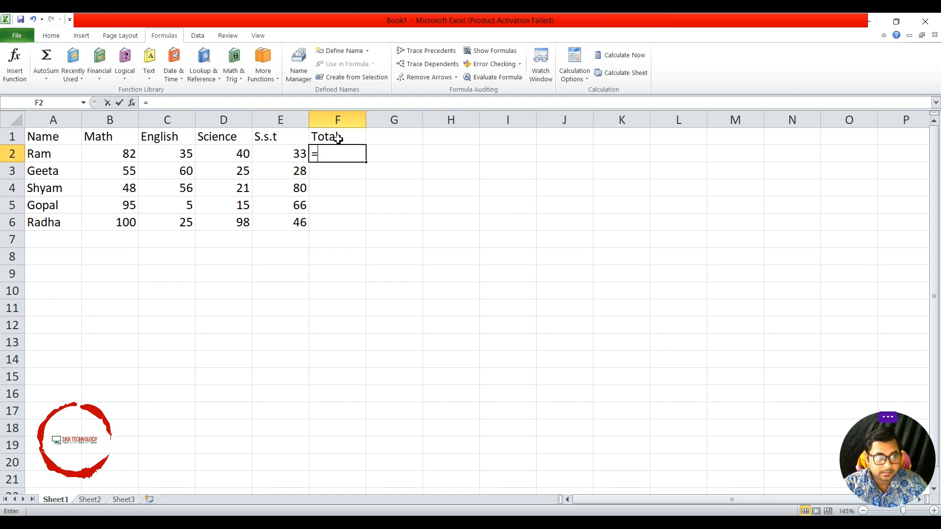
text(sum)
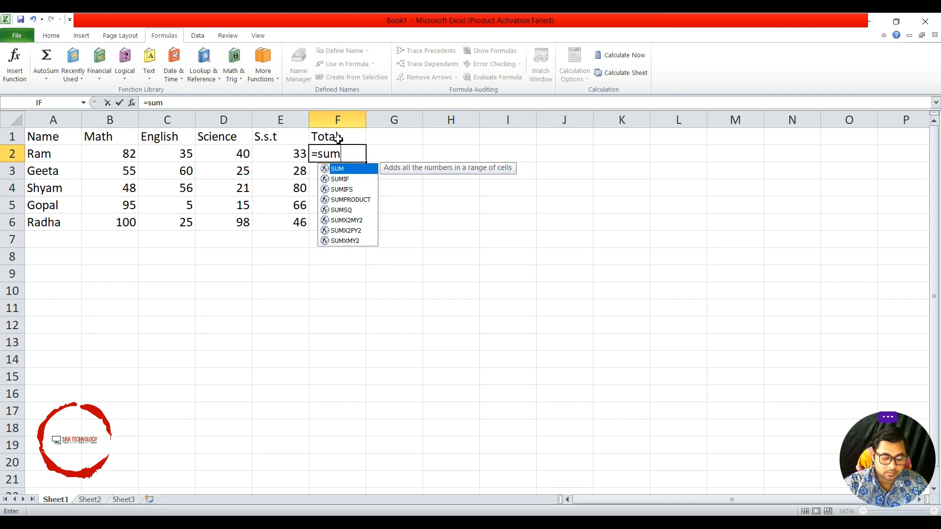
text(()
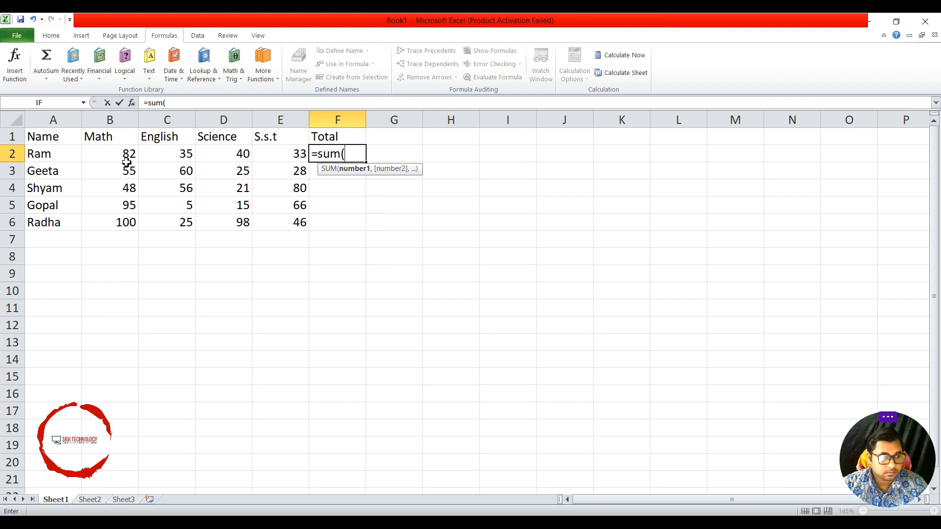
drag(127, 155, 267, 154)
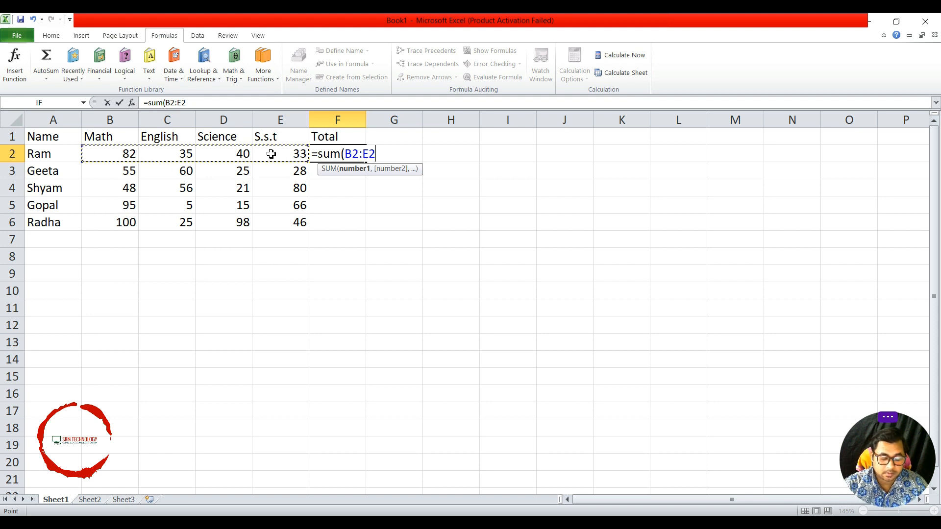
text())
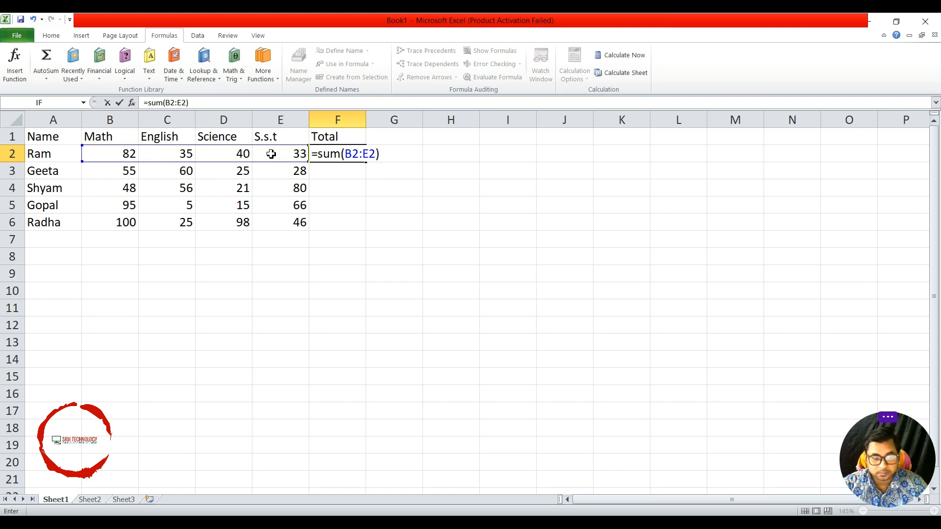
key(Return)
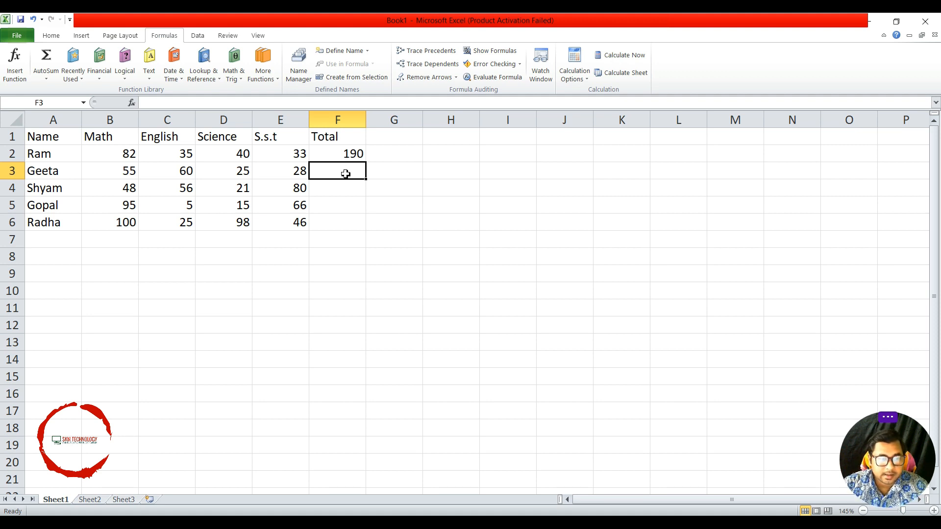
Copy the SUM formula from F2 down through F6 for the remaining students
click(348, 154)
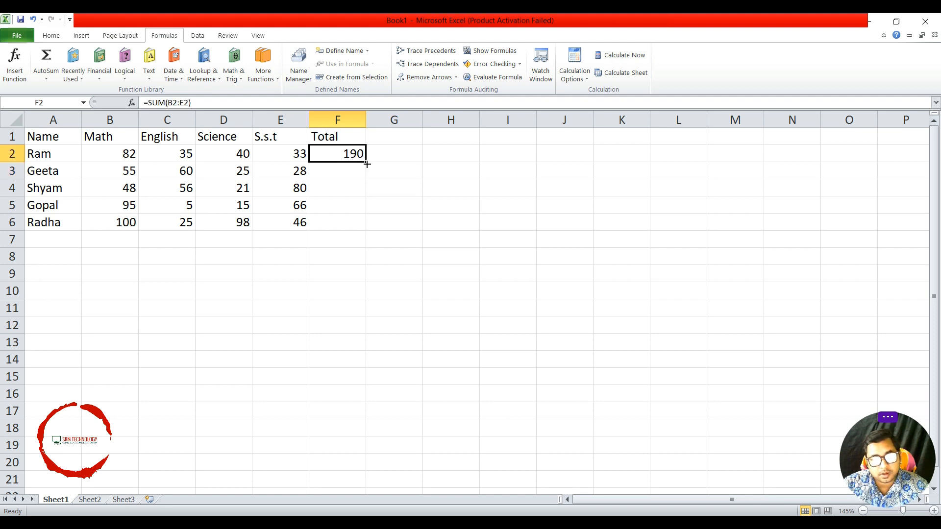
drag(366, 164, 365, 233)
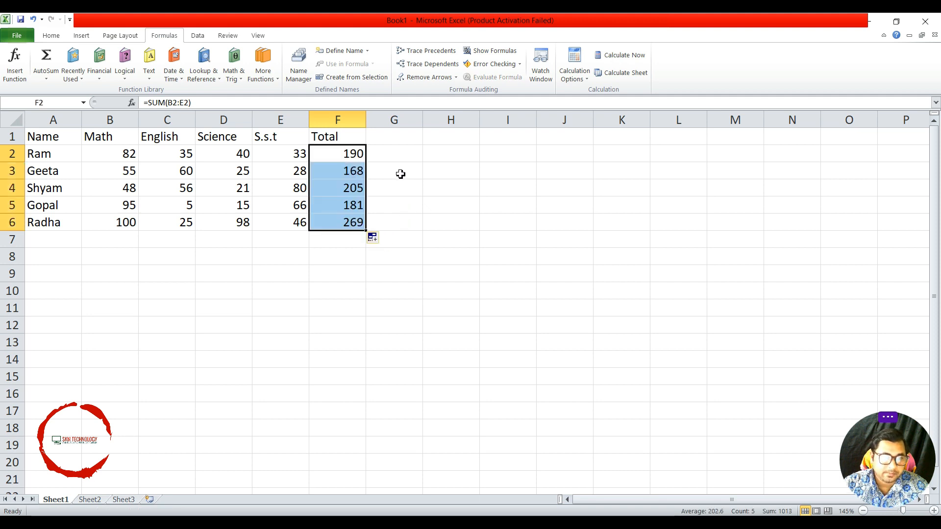
click(398, 173)
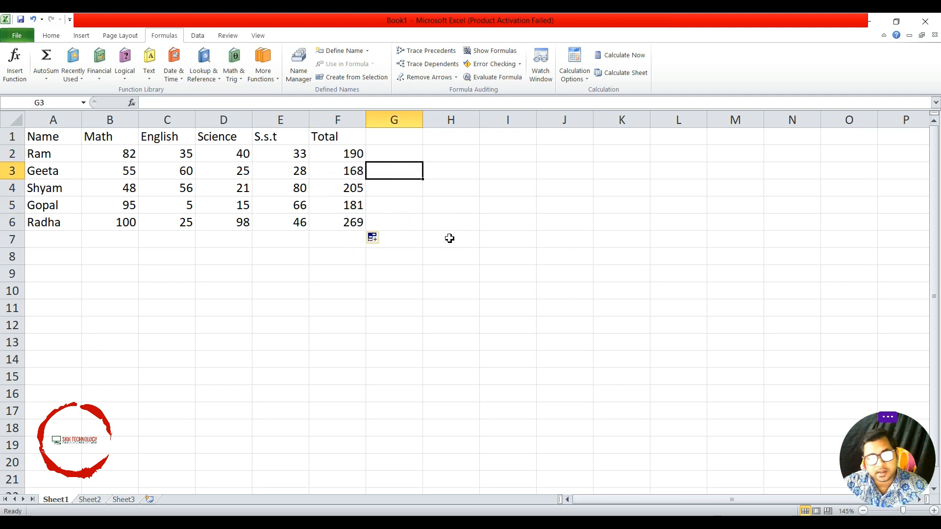
Add the header percentage in G1 and widen column G to fit the text
click(398, 141)
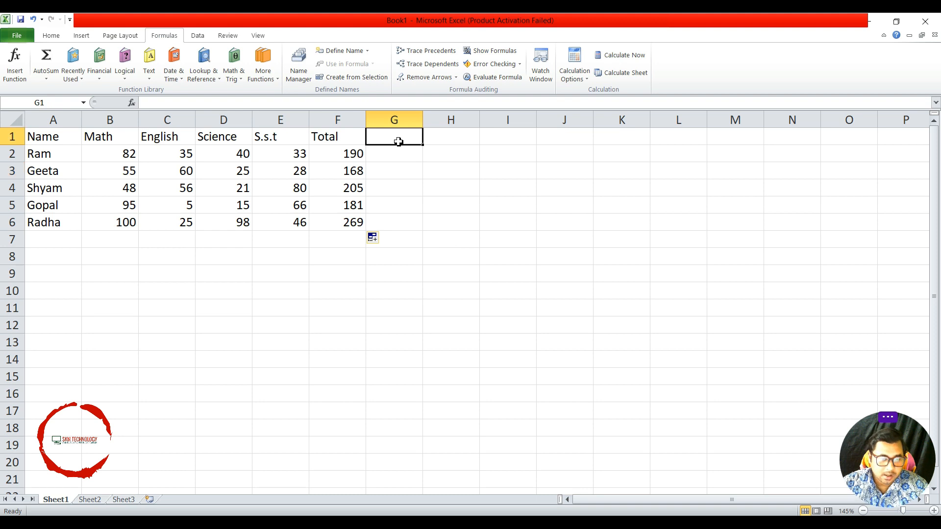
double_click(399, 142)
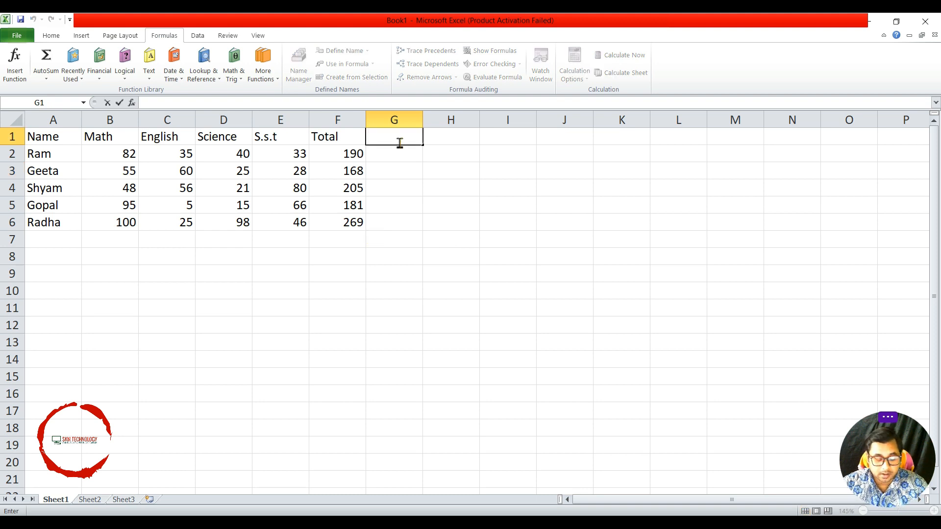
text(per)
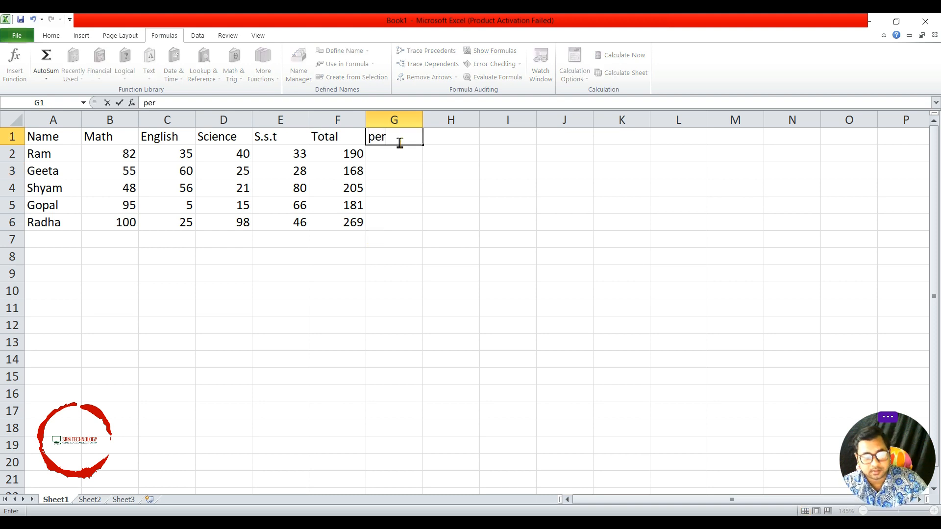
text(centage)
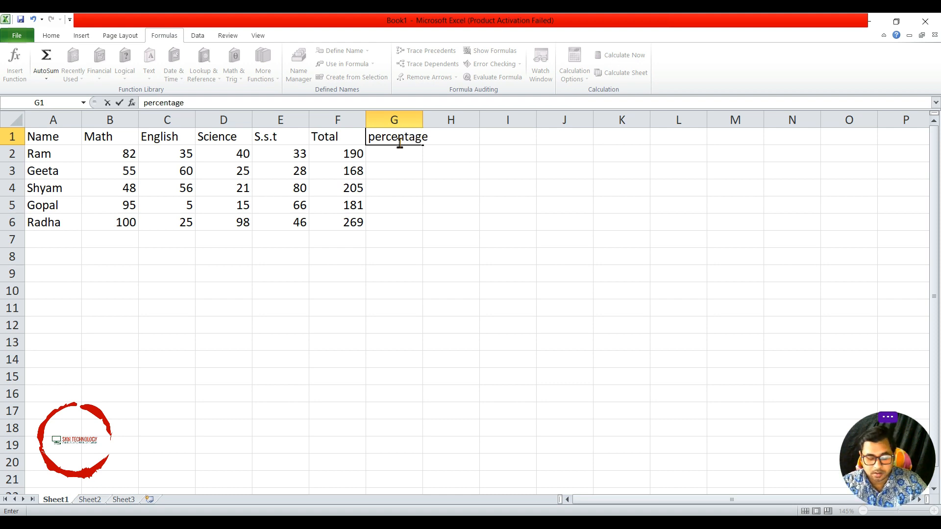
key(Return)
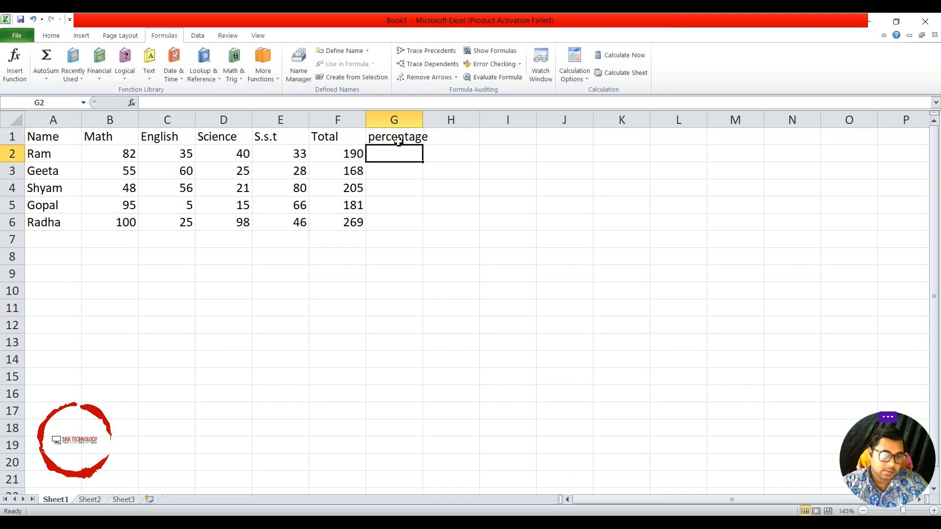
drag(423, 119, 436, 120)
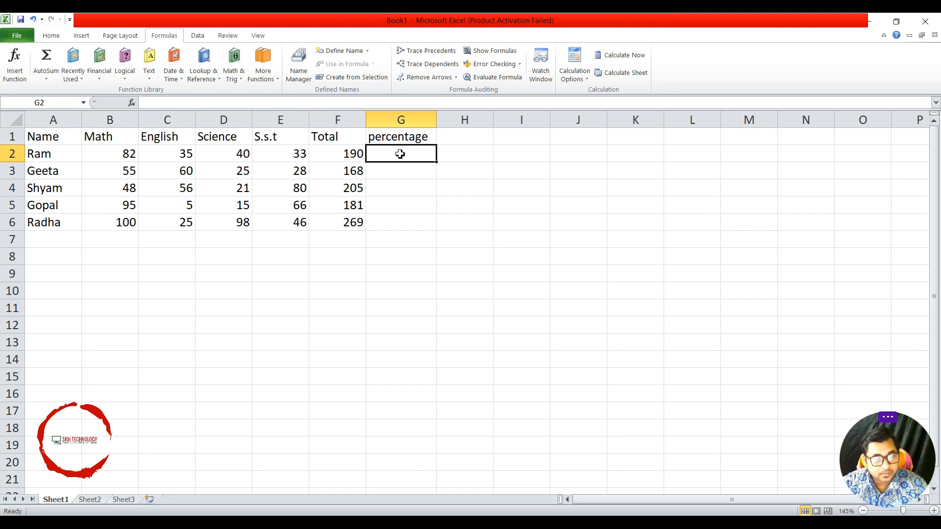
Begin a formula in G2 that divides the first student's total in F2, as =F2/
text(=)
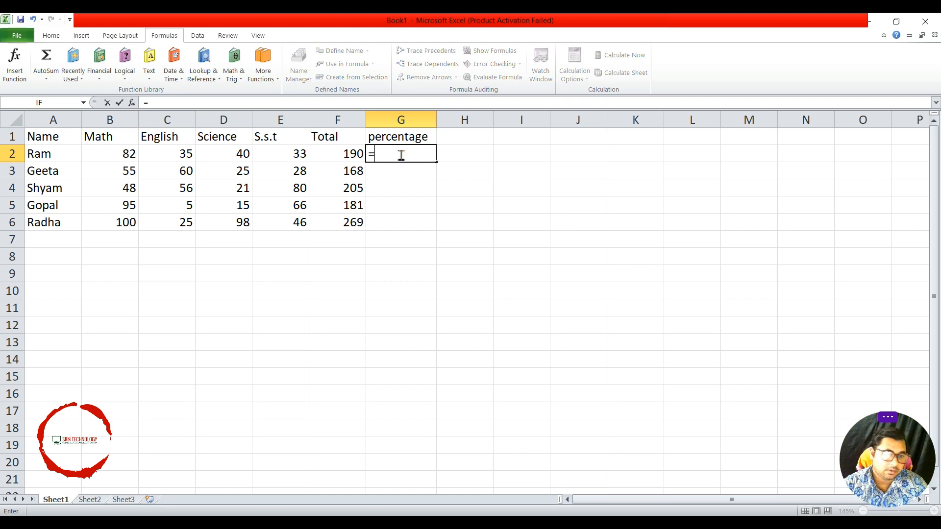
click(354, 154)
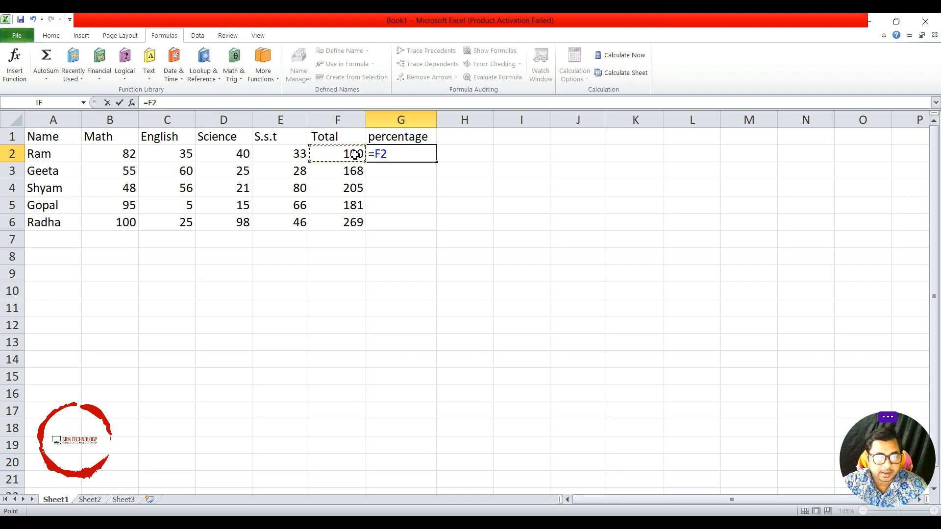
text(/)
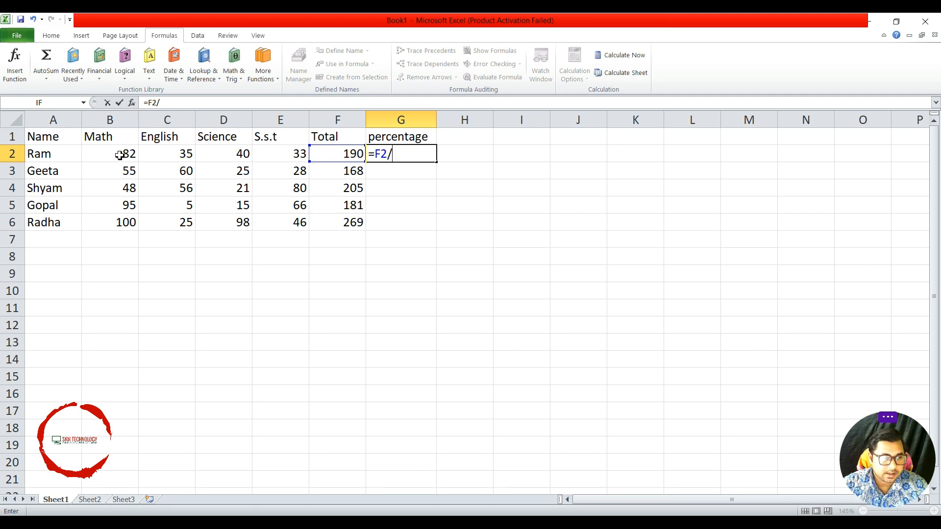
drag(119, 153, 274, 154)
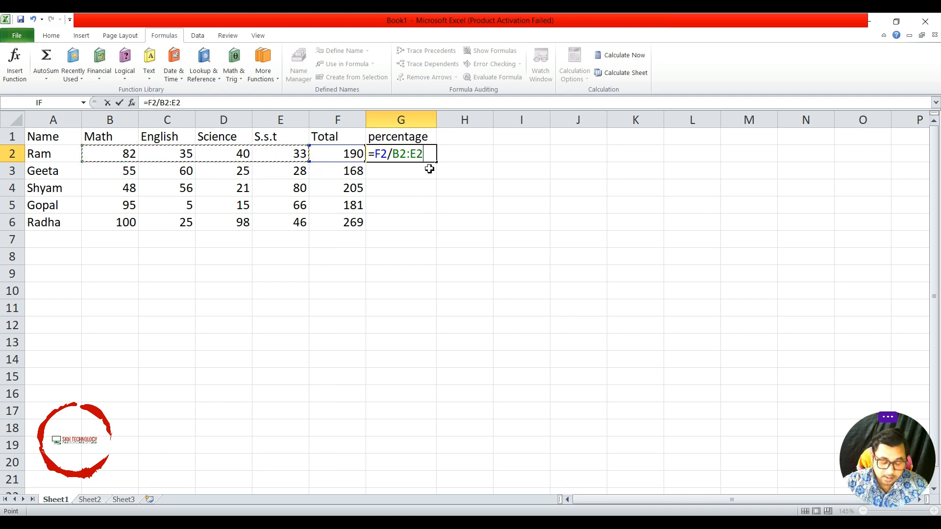
key(BackSpace)
key(BackSpace)
key(BackSpace)
key(BackSpace)
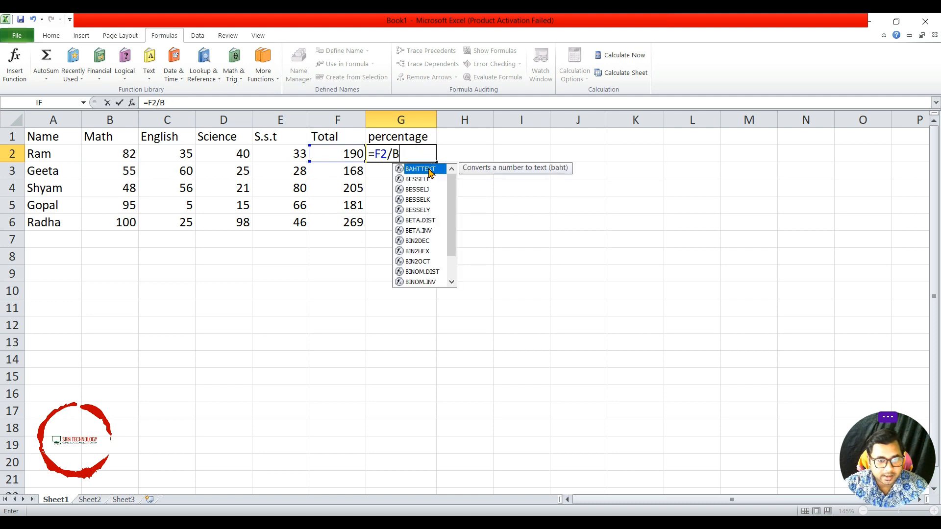
key(BackSpace)
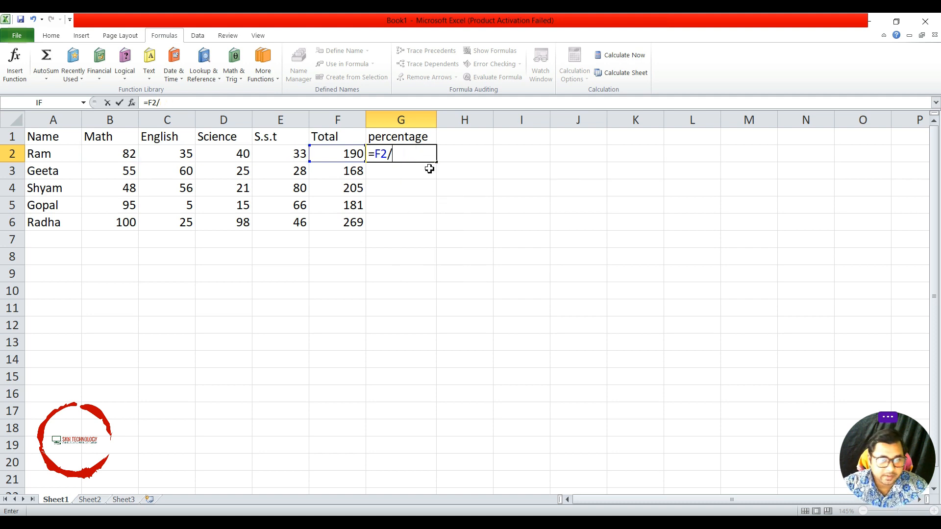
Complete the G2 formula with the divisor 4 as =F2/4 and copy it down through G6
text(4)
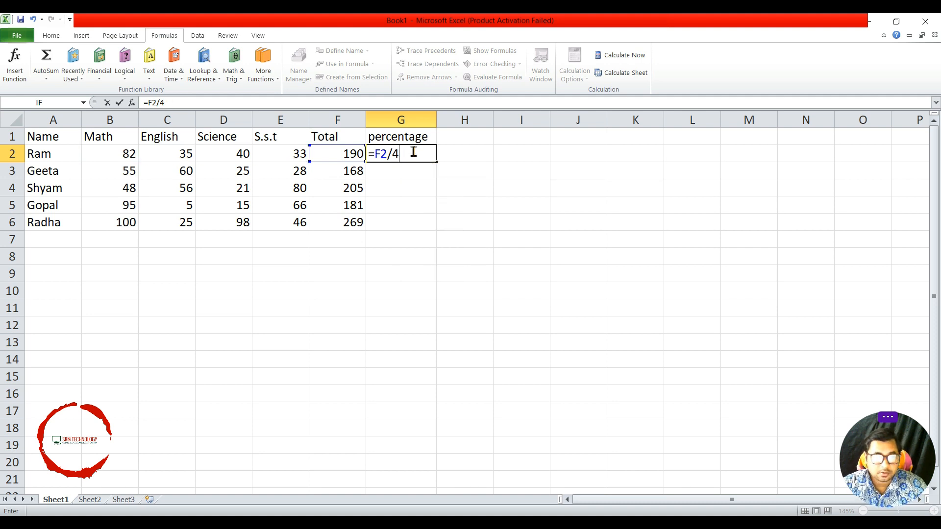
key(Return)
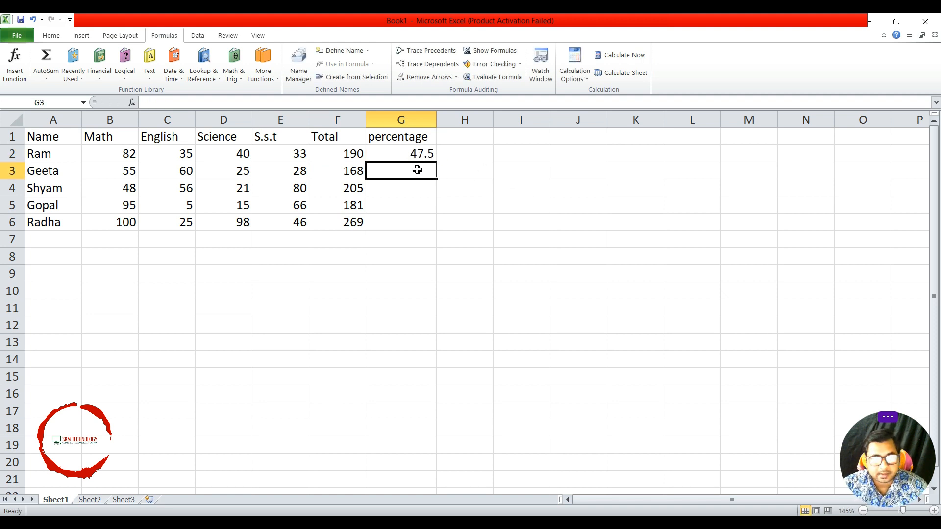
click(426, 155)
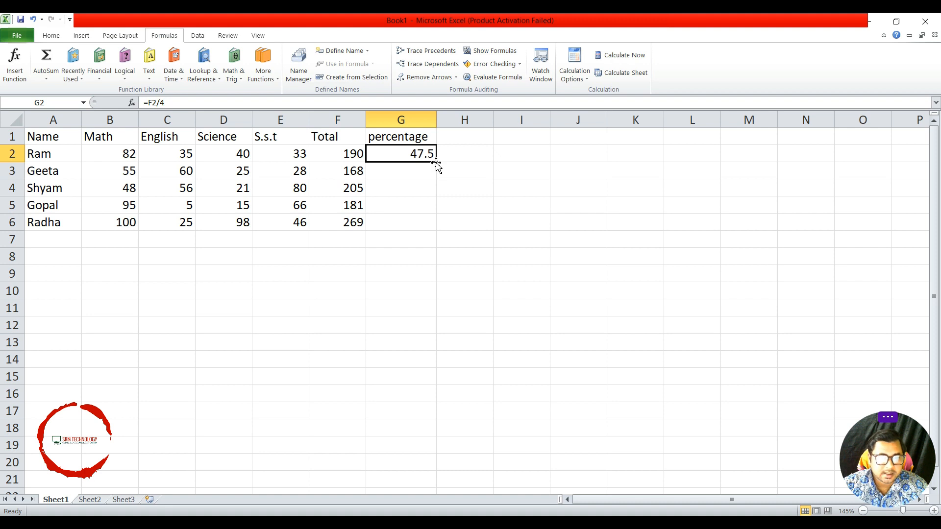
drag(436, 165, 438, 231)
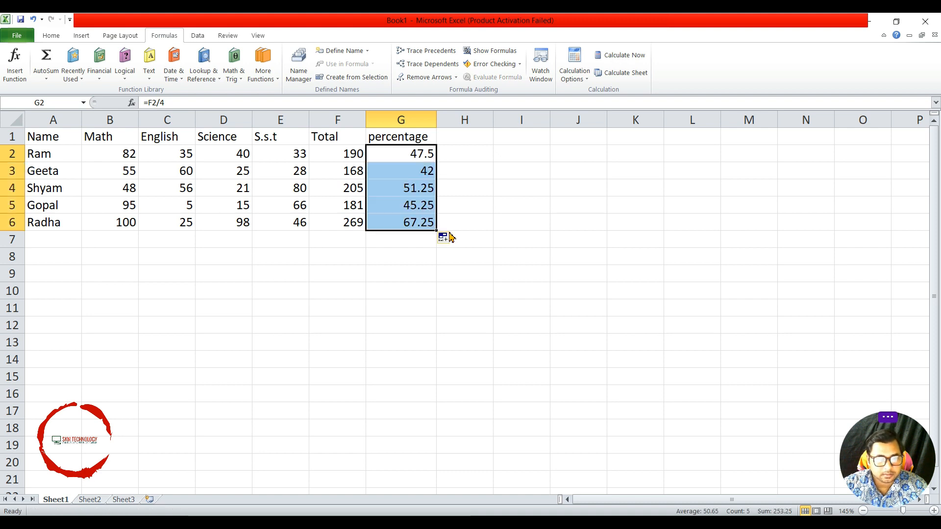
click(475, 235)
click(459, 167)
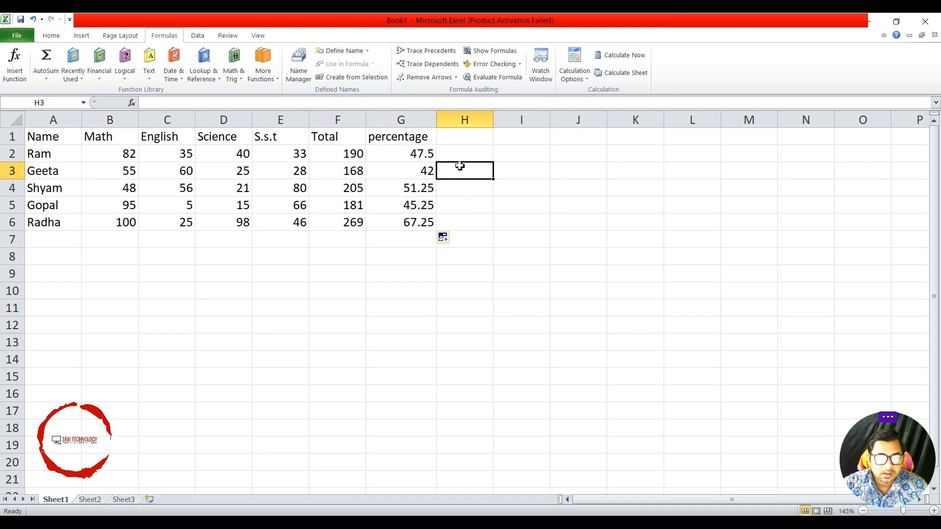
Add the column header grade in cell H1
click(463, 153)
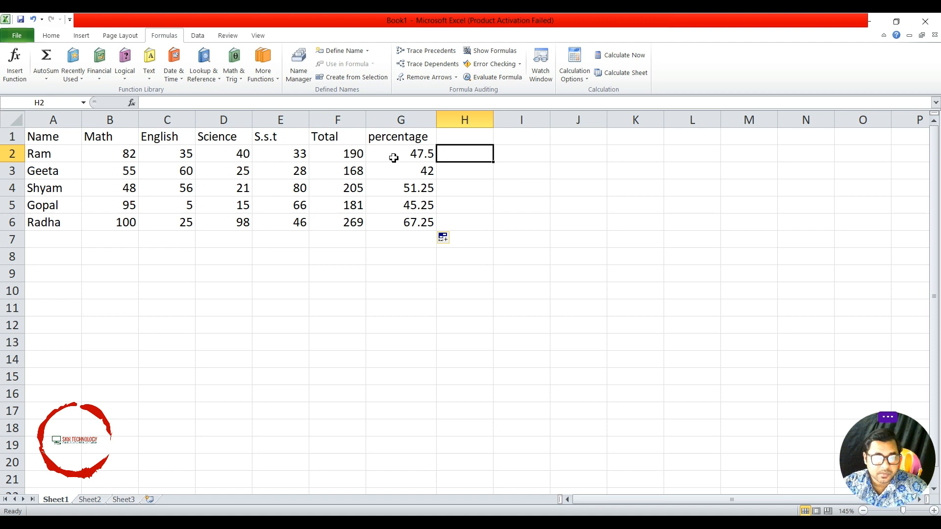
click(452, 143)
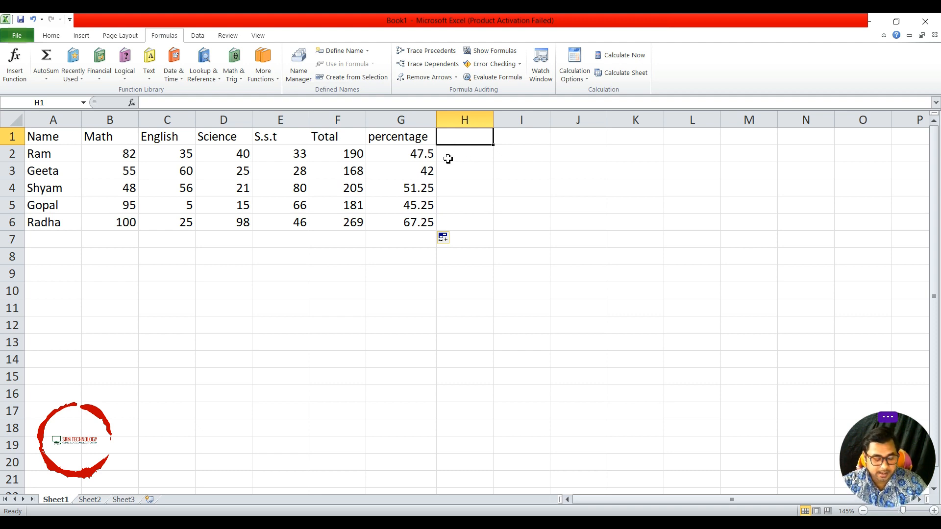
text(grade)
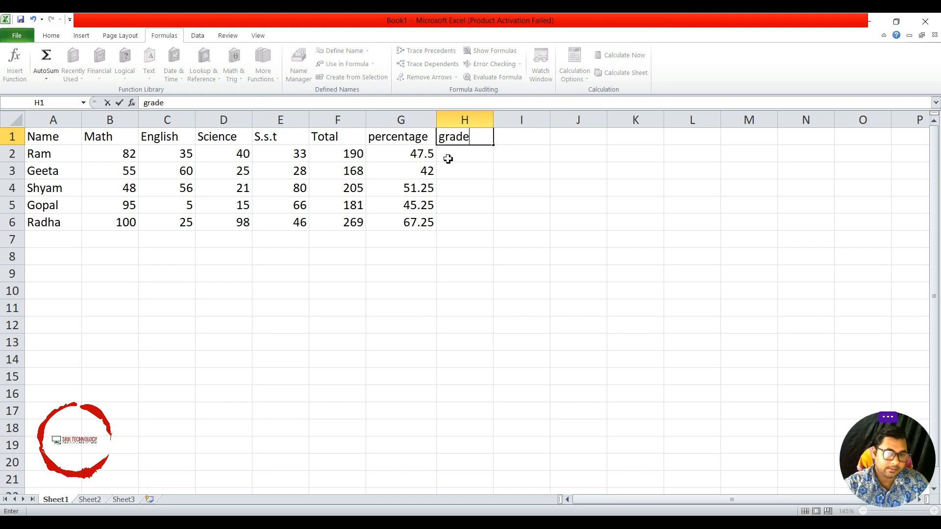
key(Return)
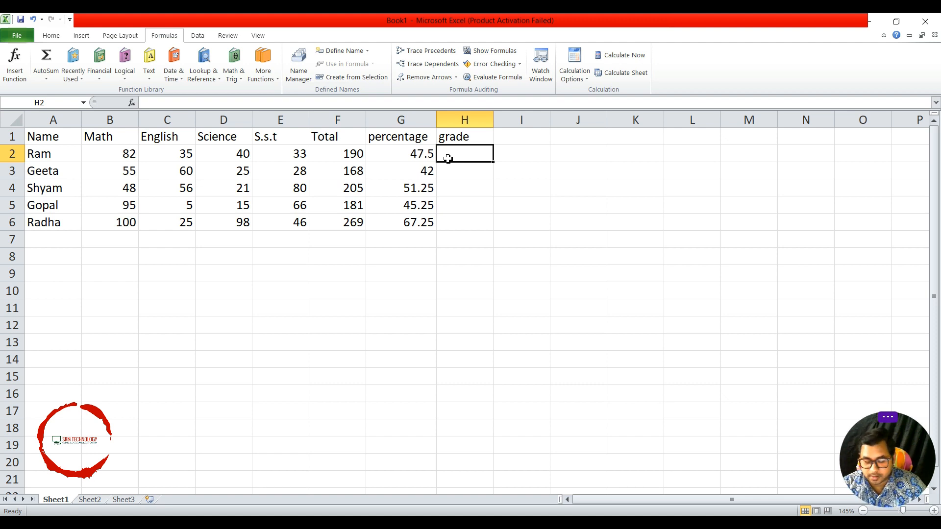
Begin an IF formula in H2 that tests whether the first student's percentage in G2 is greater than 50
double_click(449, 159)
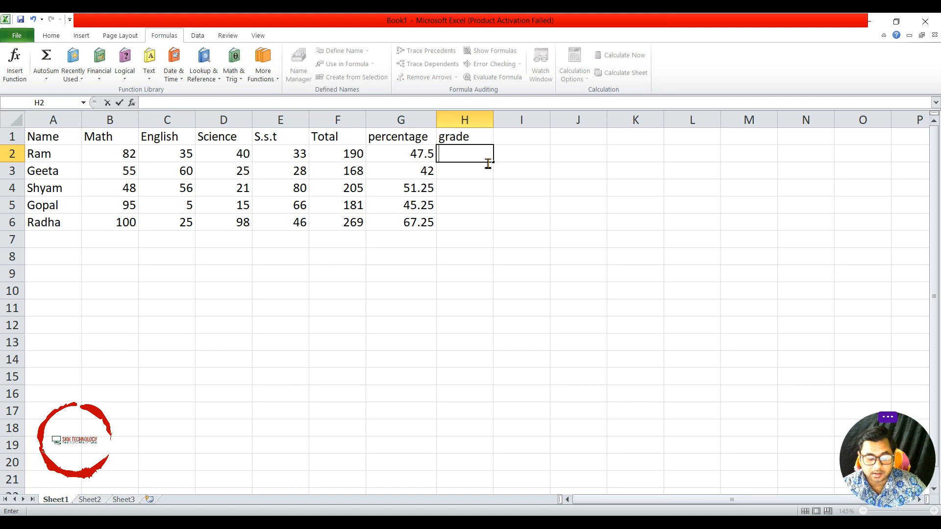
text(=)
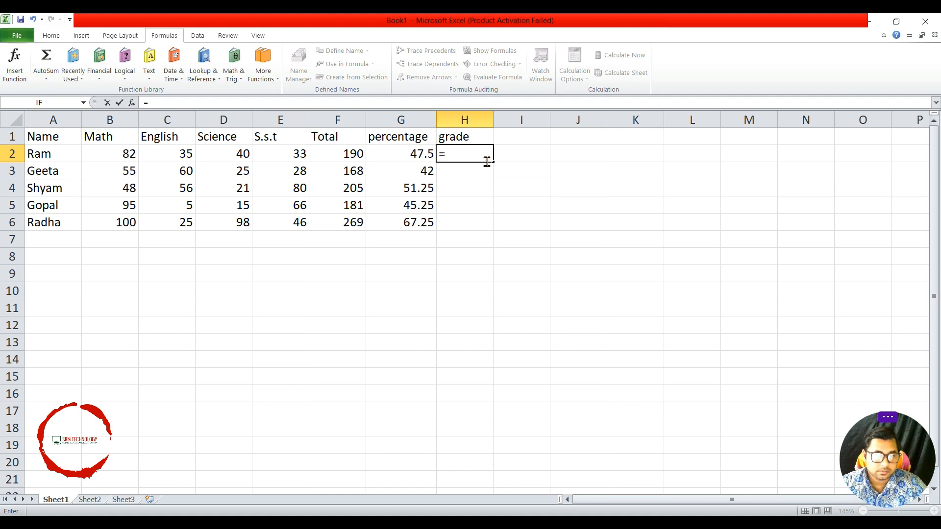
text(i)
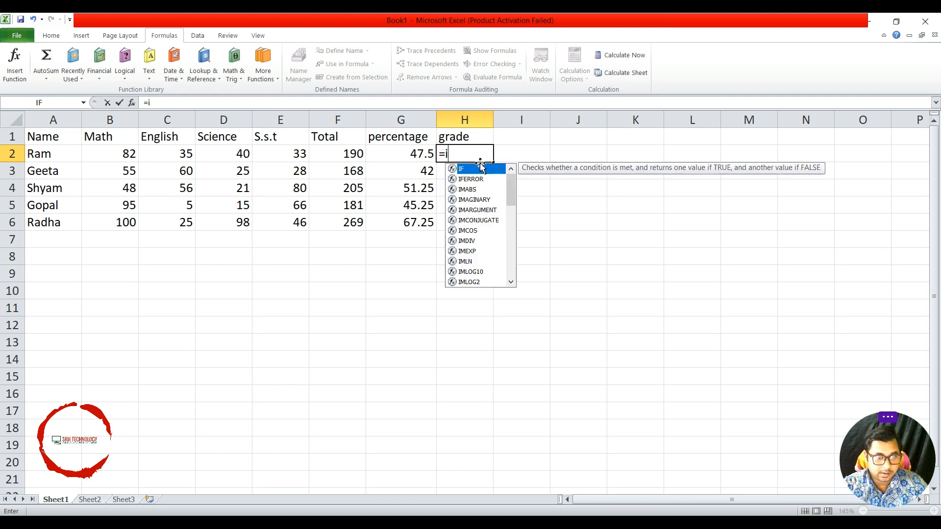
text(f()
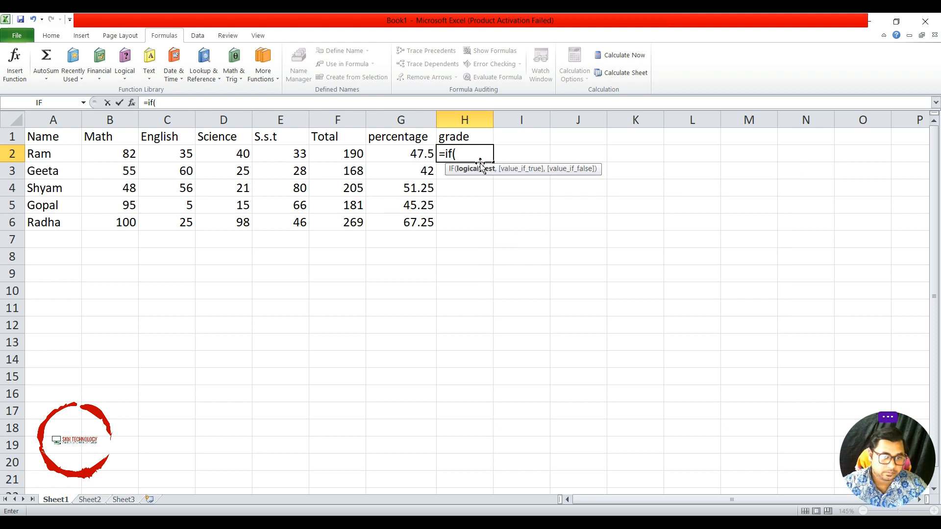
click(418, 156)
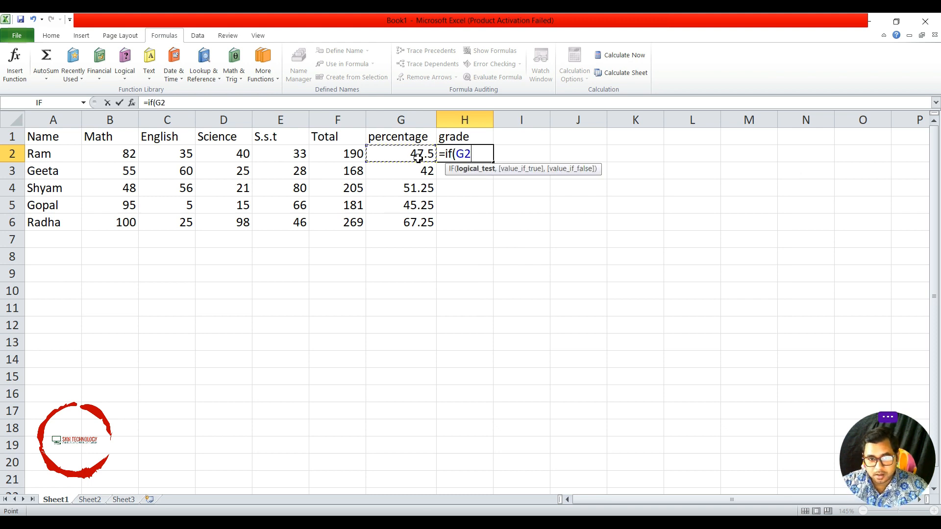
text(>)
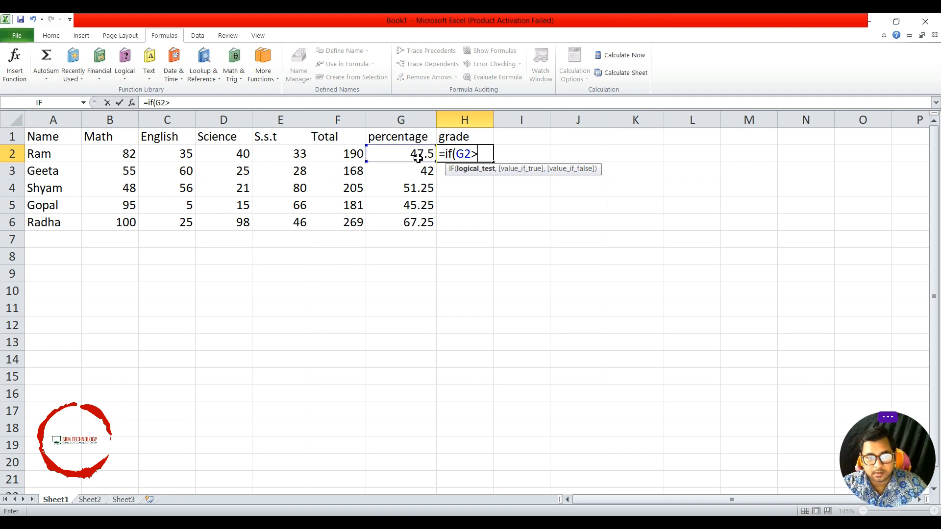
text(50)
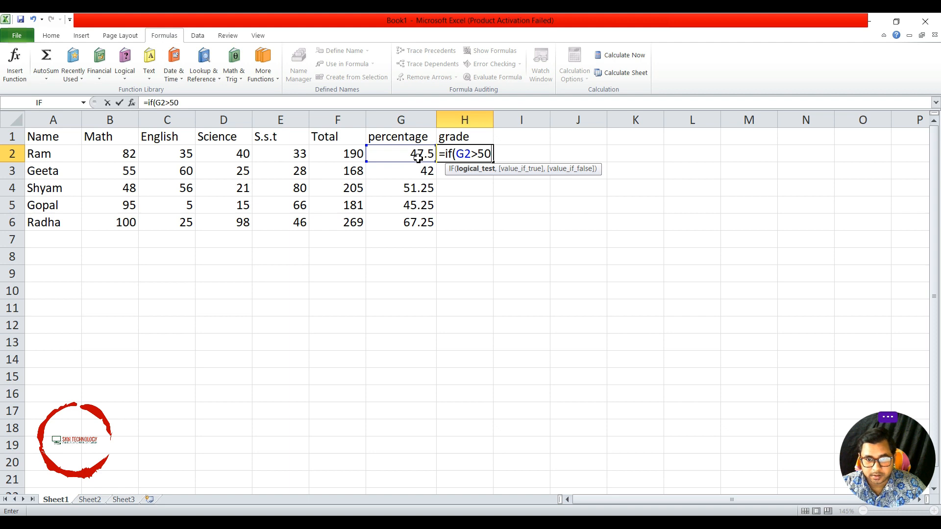
text(,)
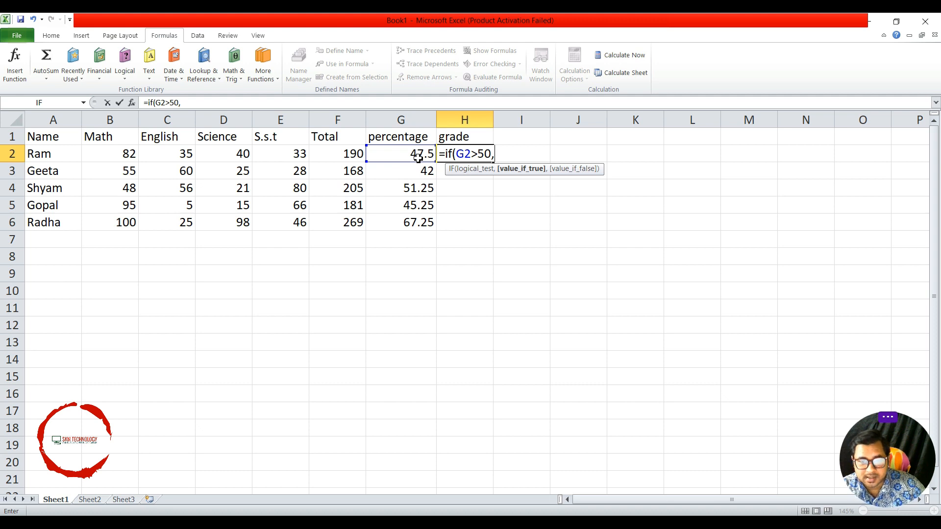
Complete the H2 formula as =IF(G2>50,"A","B") so it gives A when true and B when false
text(")
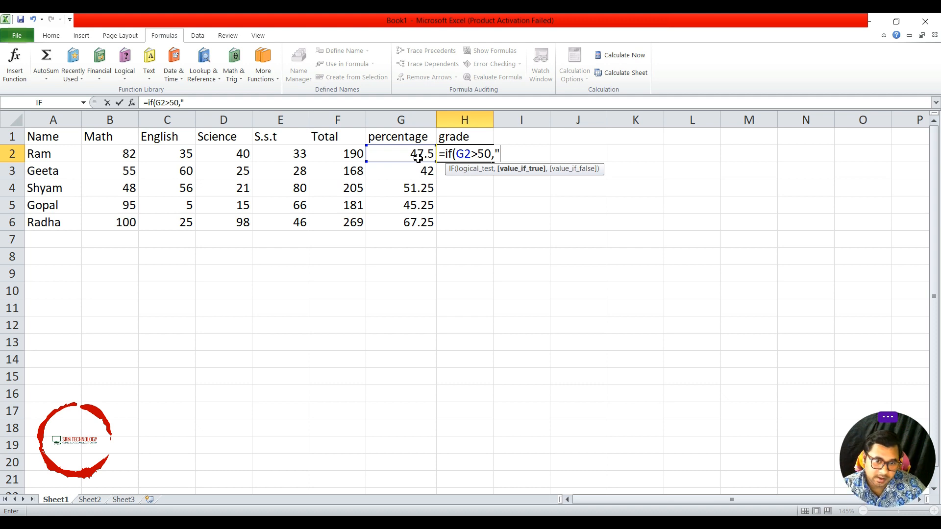
text(A)
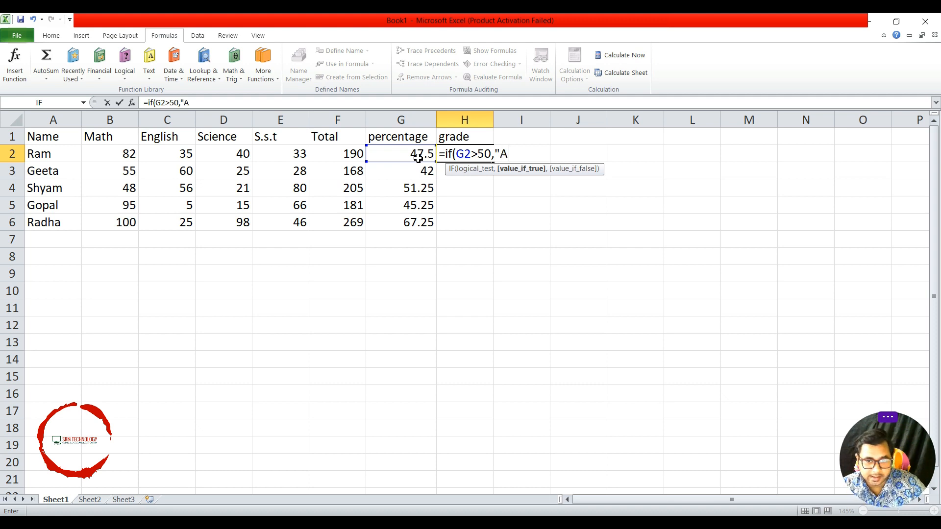
text(")
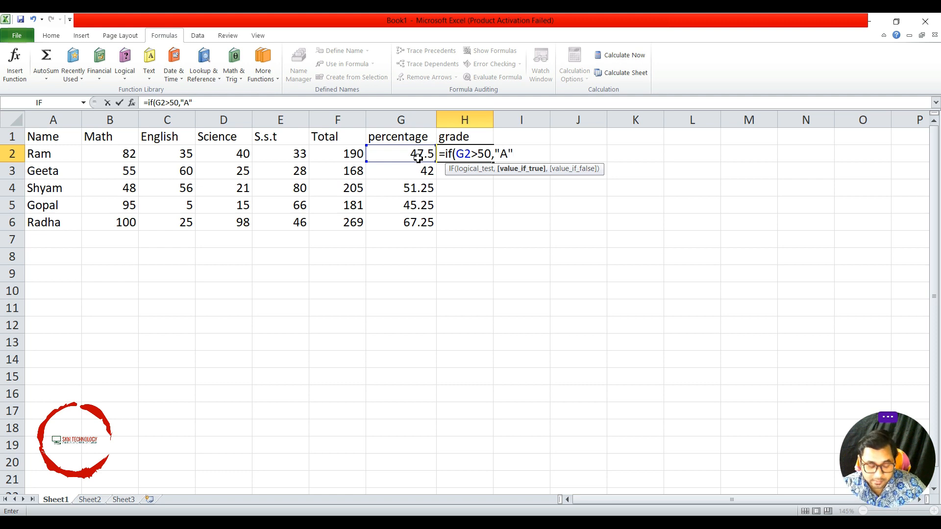
text(,")
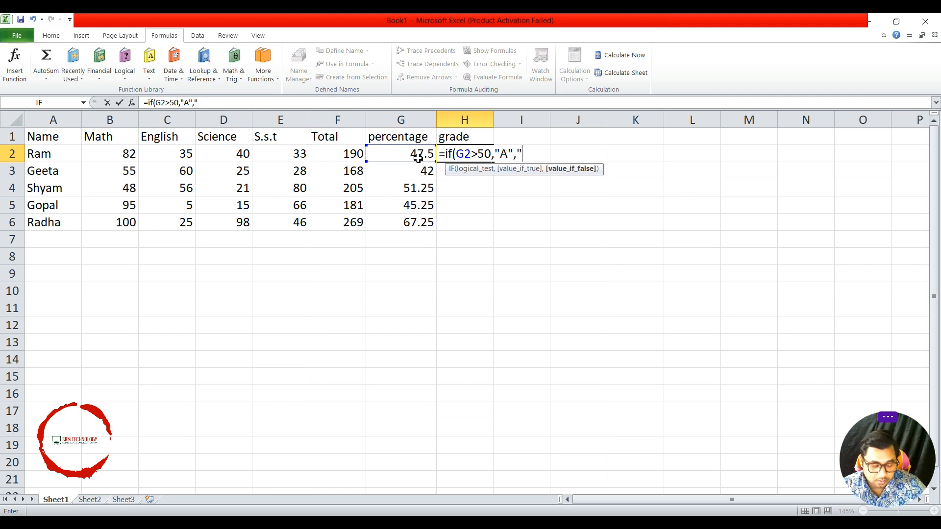
text(B)
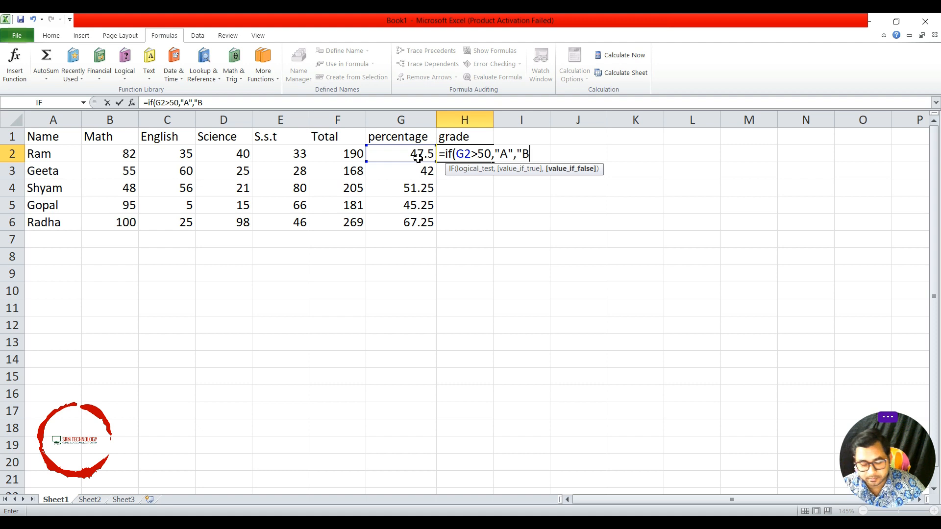
text(")
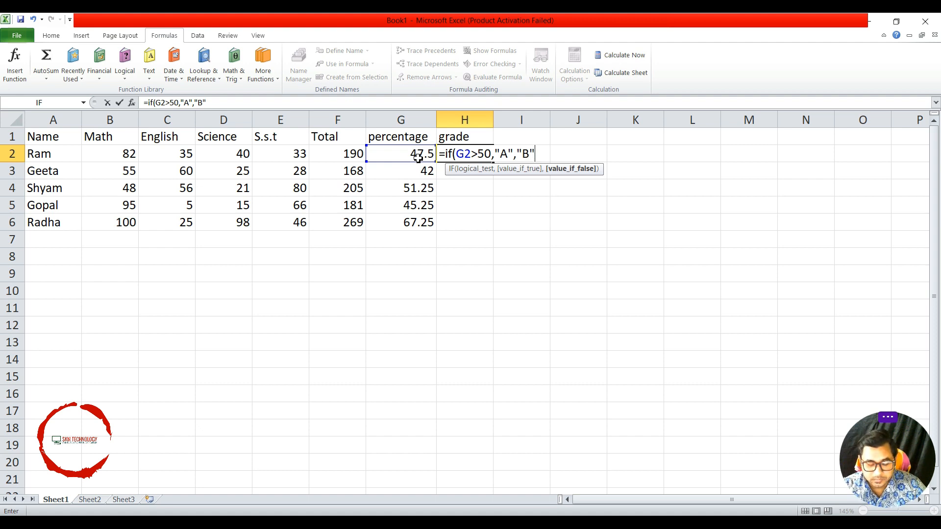
text())
key(Return)
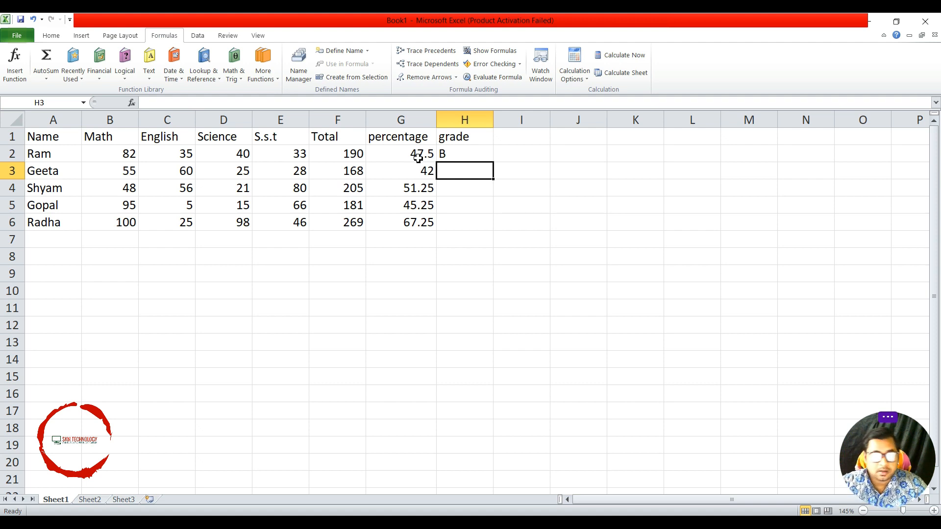
Copy the grade formula from H2 down through H6 and check the formulas in the grade column
click(478, 156)
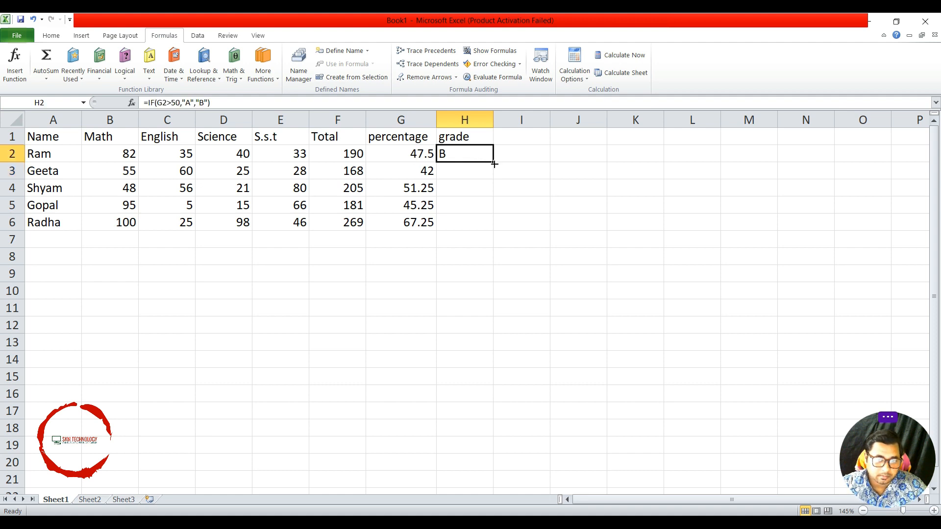
drag(495, 164, 488, 228)
click(535, 202)
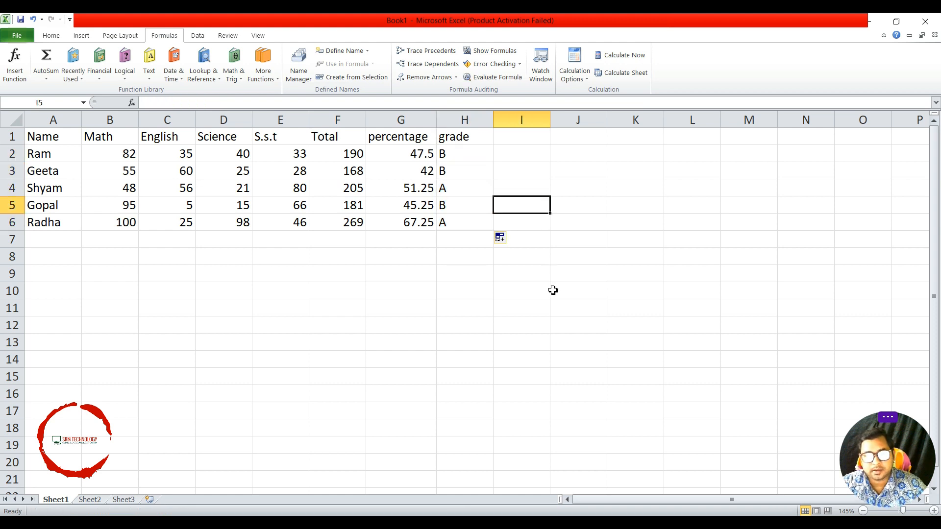
click(478, 156)
click(472, 173)
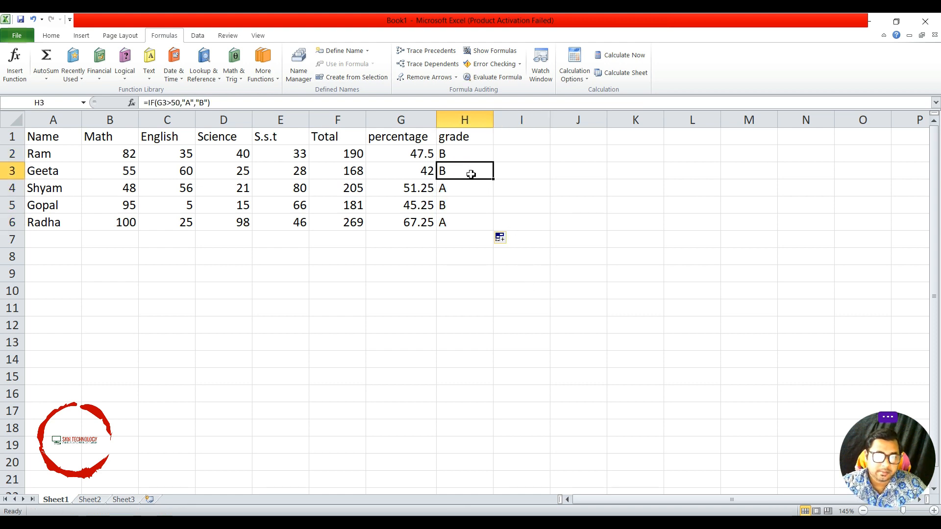
click(468, 195)
click(466, 209)
click(466, 225)
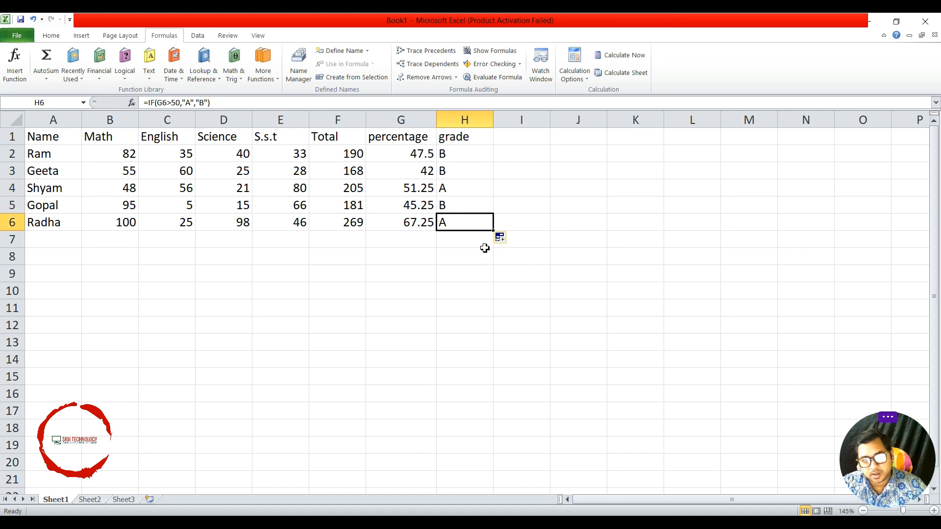
Clear the formula in H6 and begin a new IF formula testing whether G6 is greater than 50
double_click(476, 224)
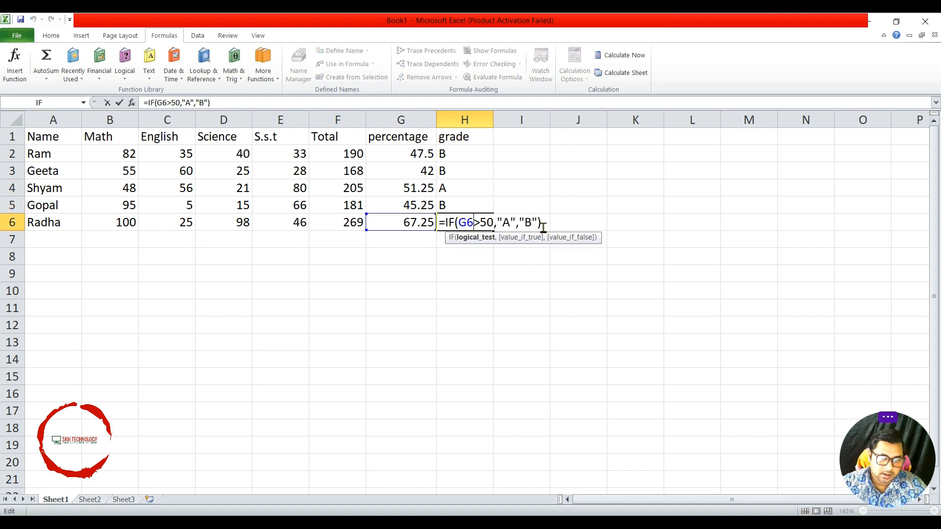
drag(543, 227, 429, 221)
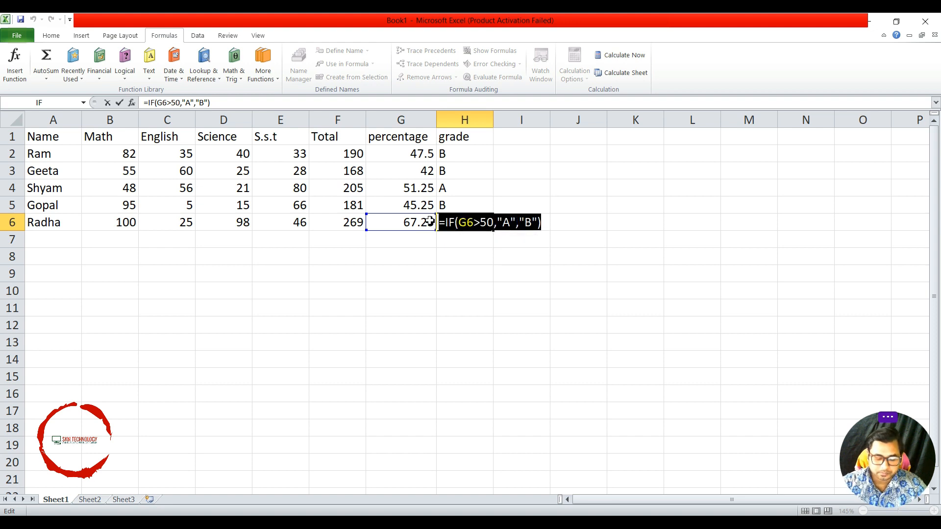
key(BackSpace)
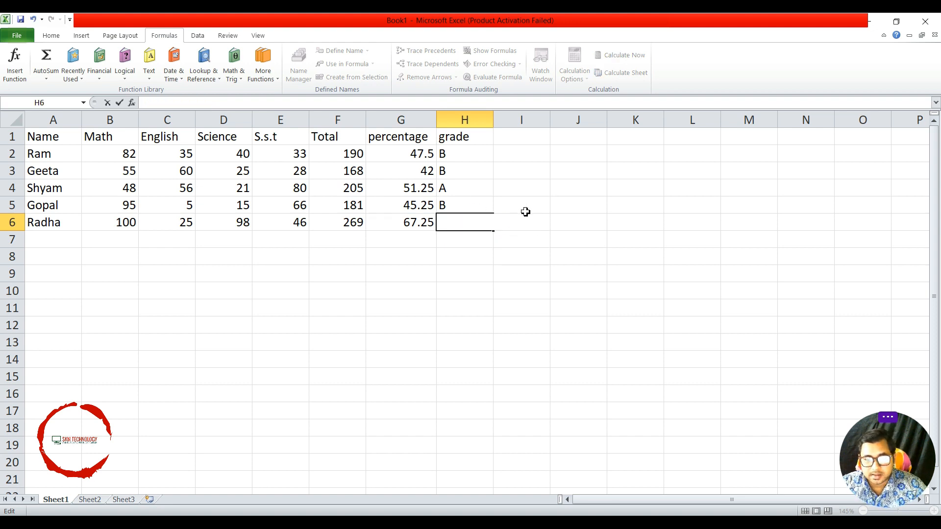
text(=)
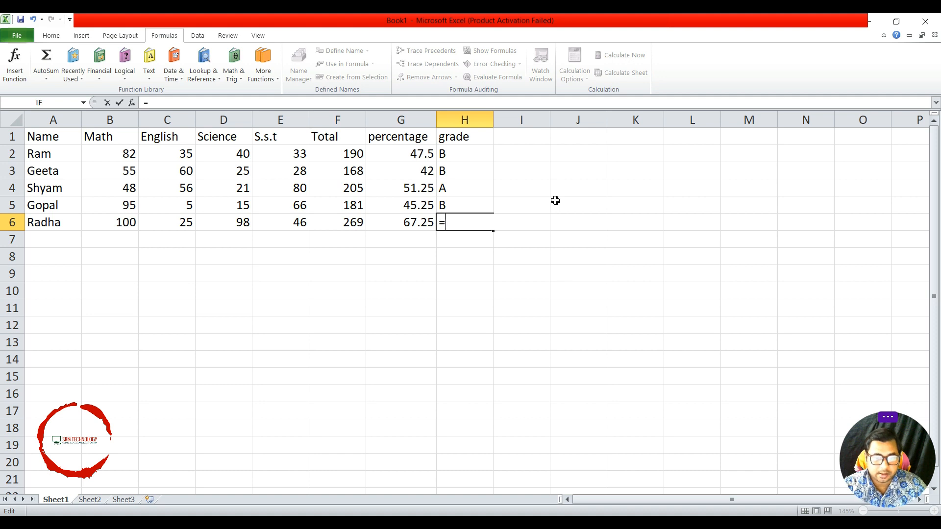
text(if)
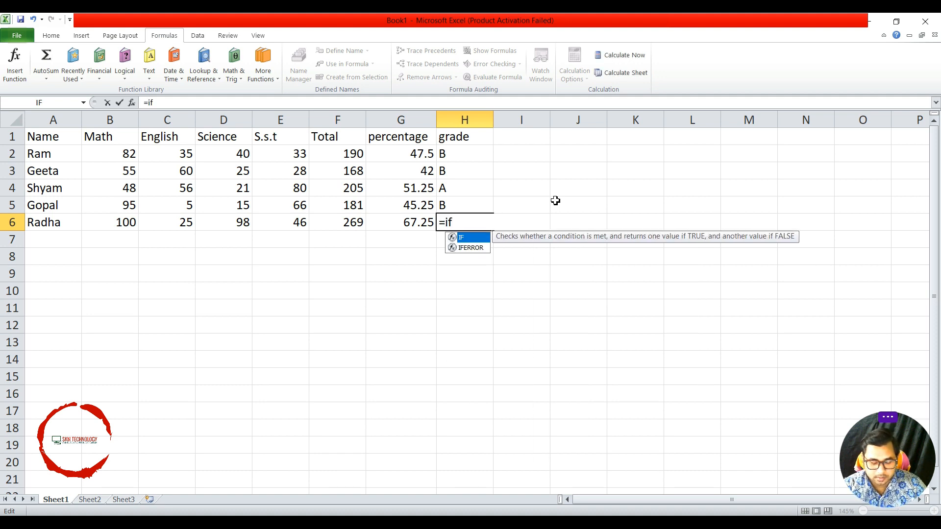
text(()
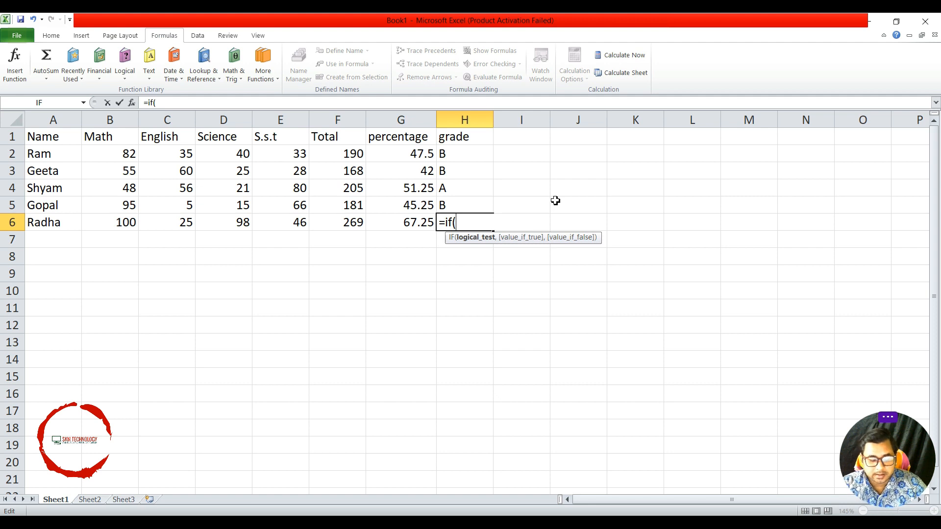
click(413, 224)
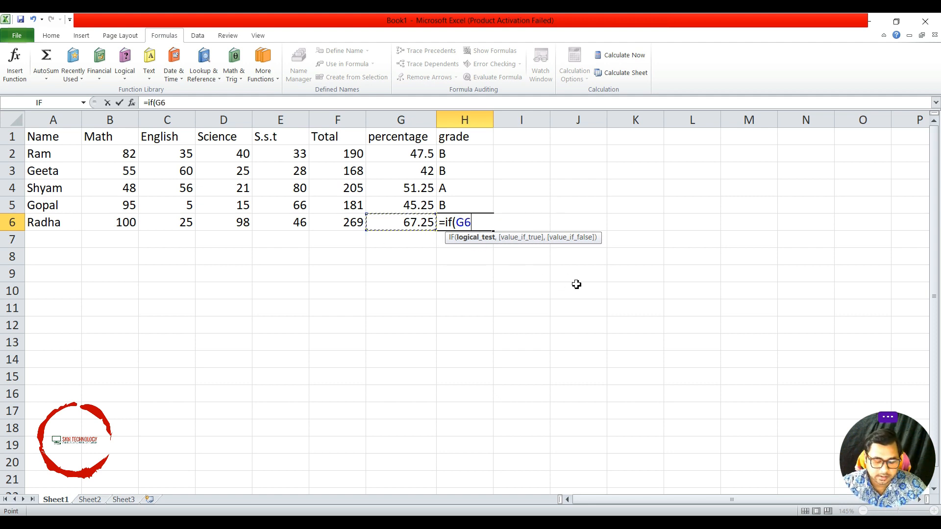
text(>5)
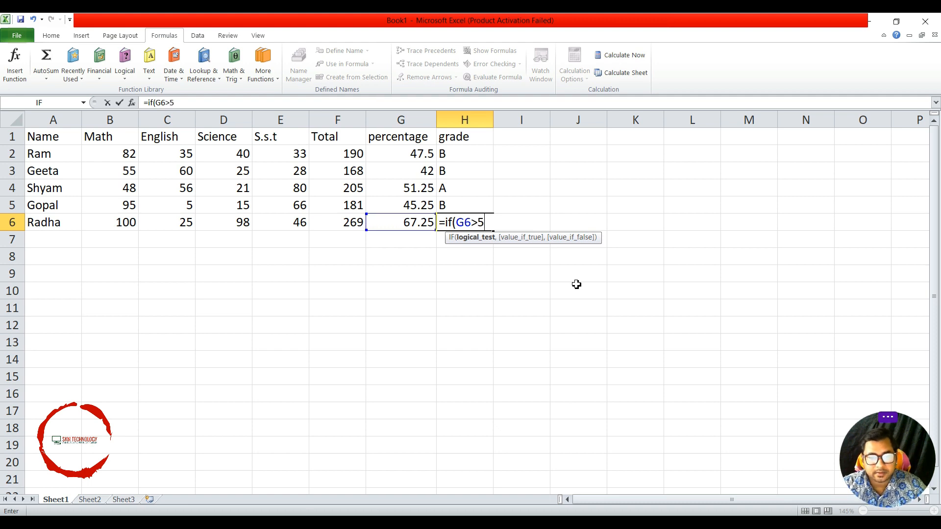
text(0,)
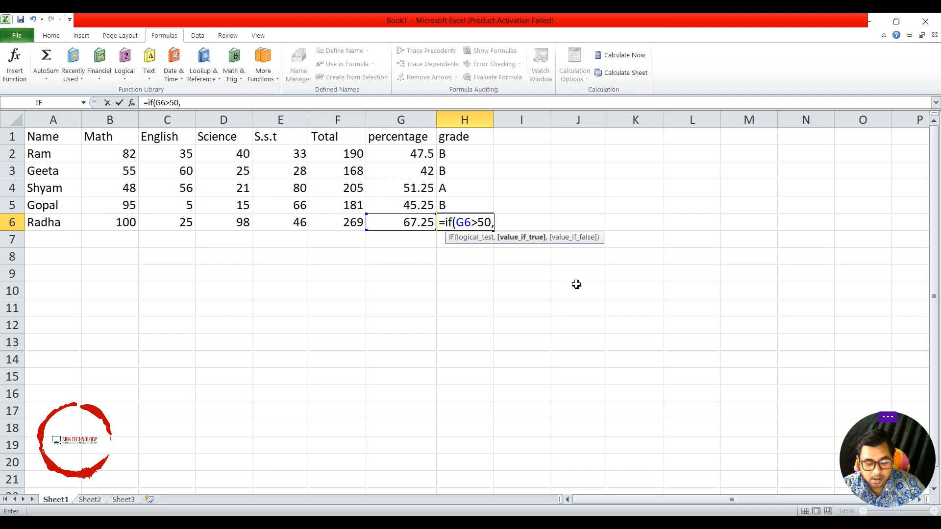
Complete the H6 formula as =IF(G6>50,"A","B") with A as the true value and B as the false value
text("A)
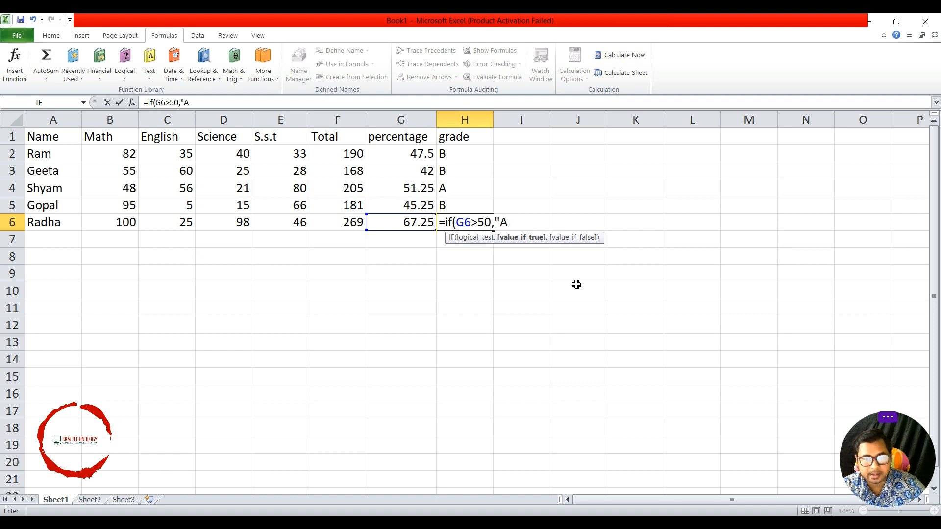
text(",)
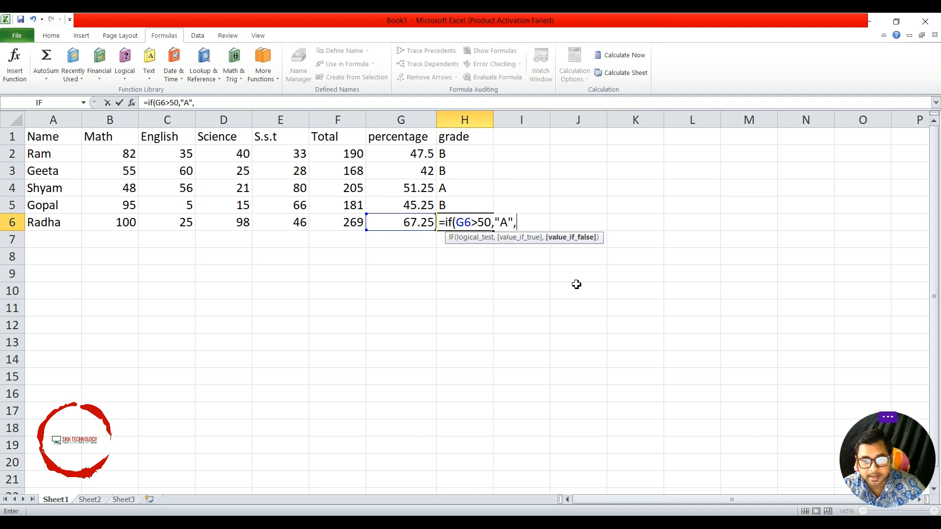
text(B)
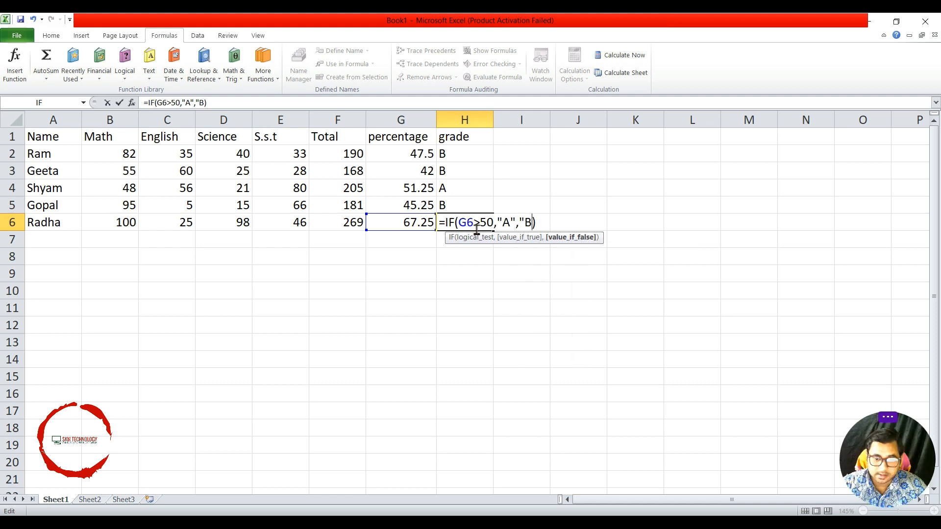
text(")
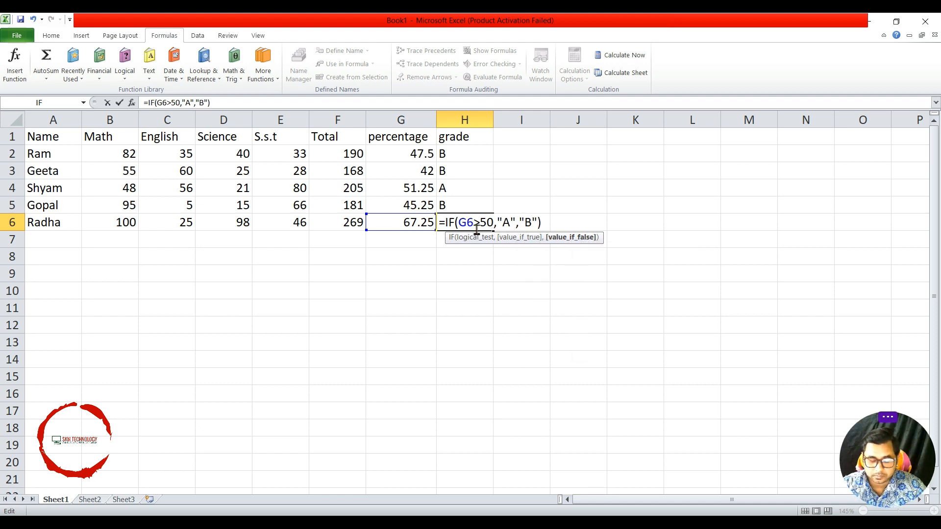
key(Return)
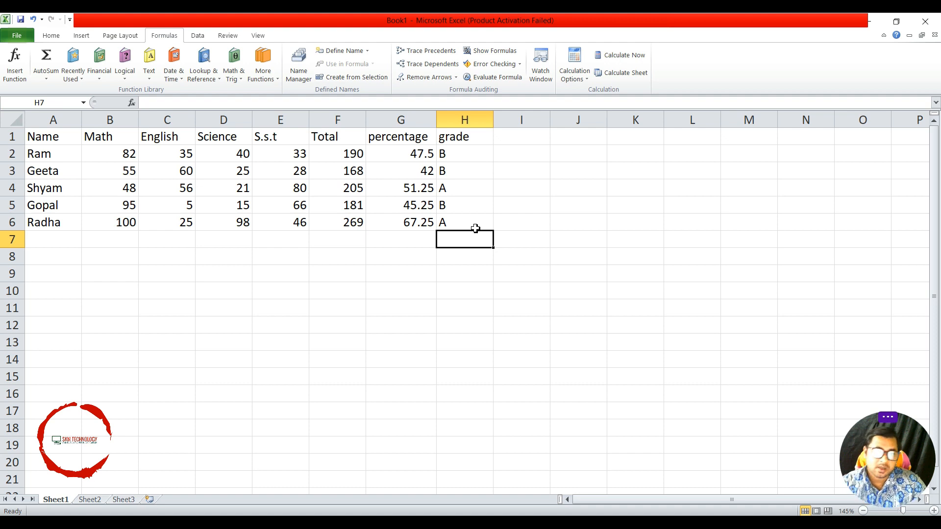
click(523, 138)
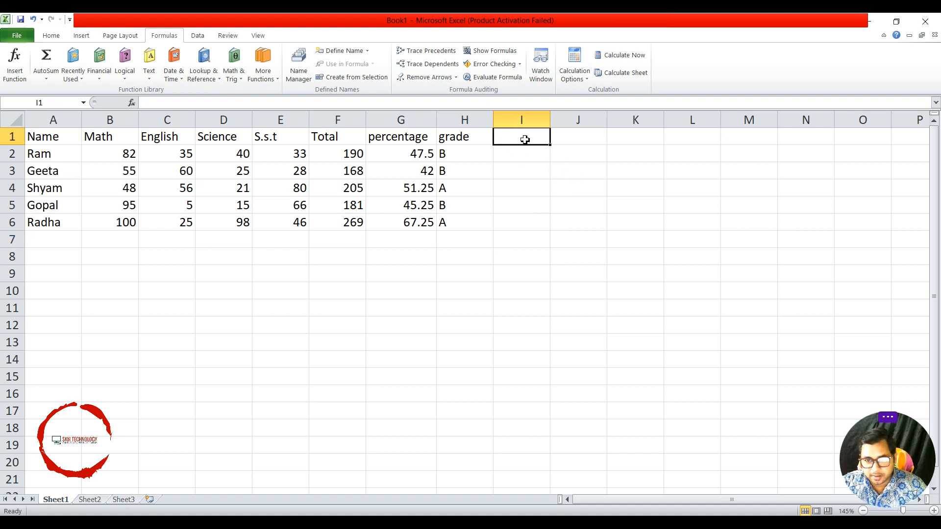
double_click(524, 139)
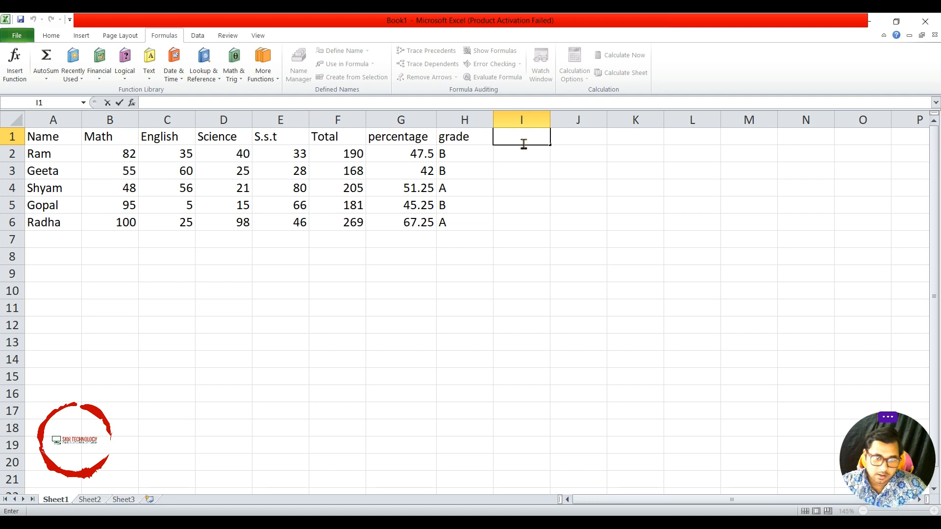
click(515, 187)
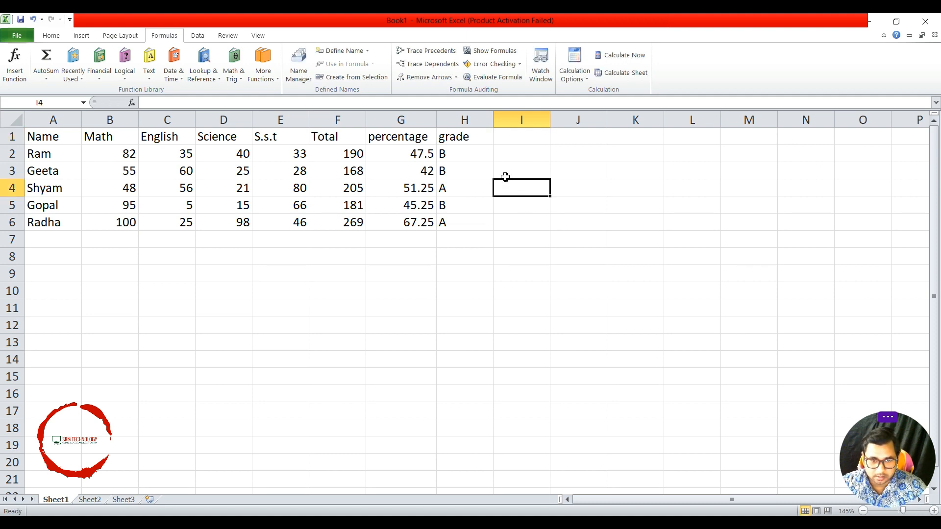
Begin an IF formula in I3 that tests whether the percentage in G3 is greater than 50
click(513, 173)
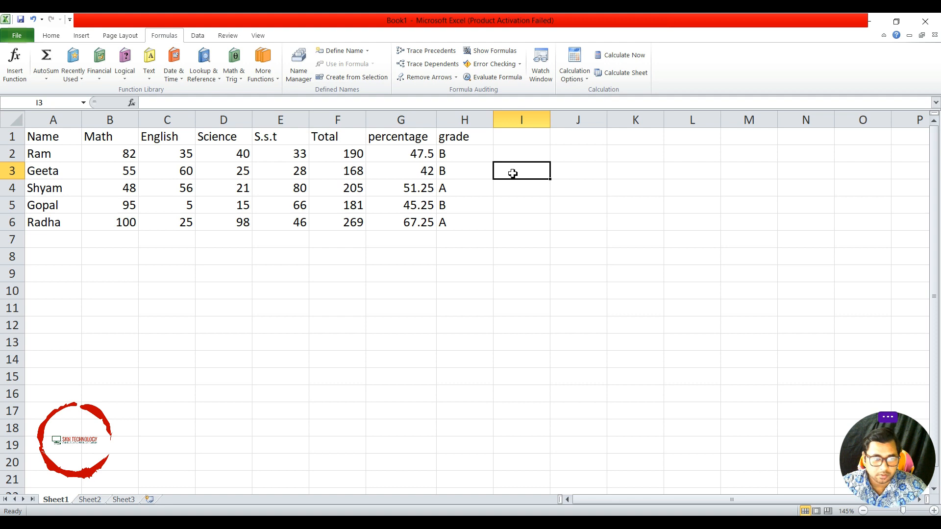
double_click(513, 174)
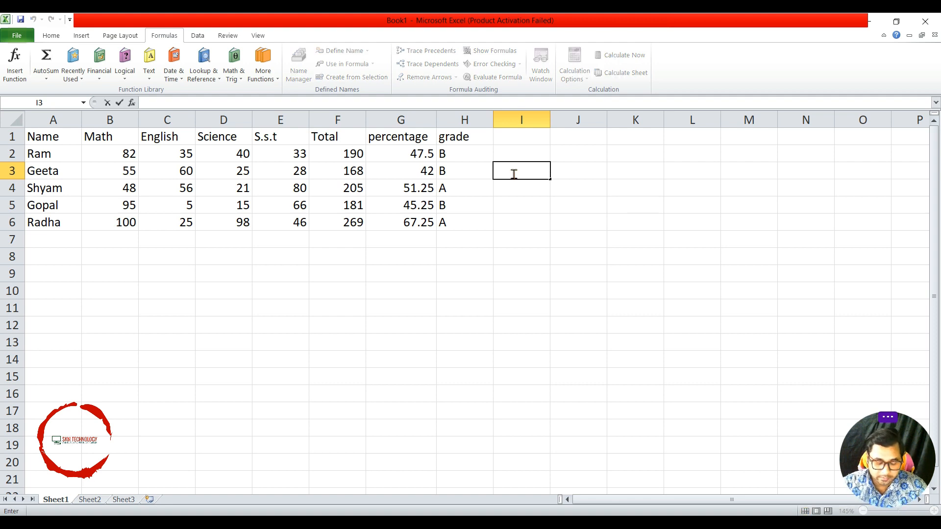
text(=)
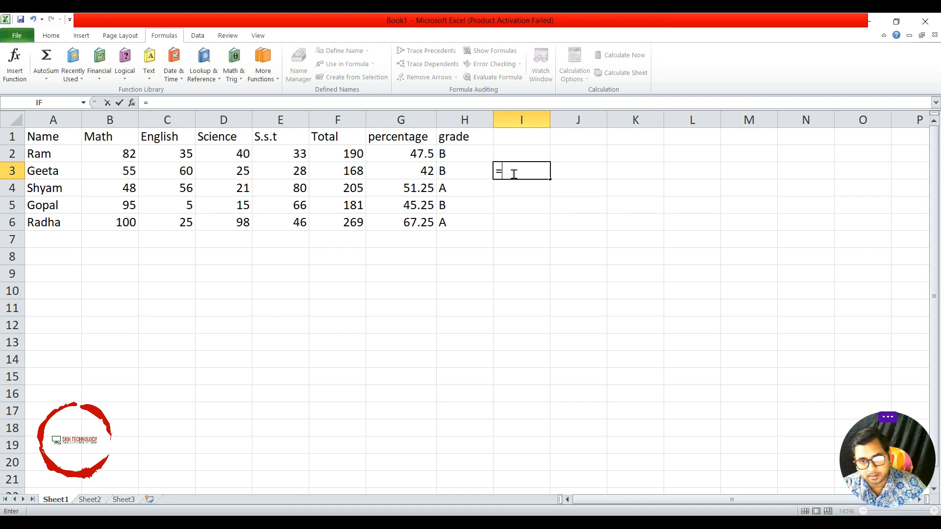
text(if()
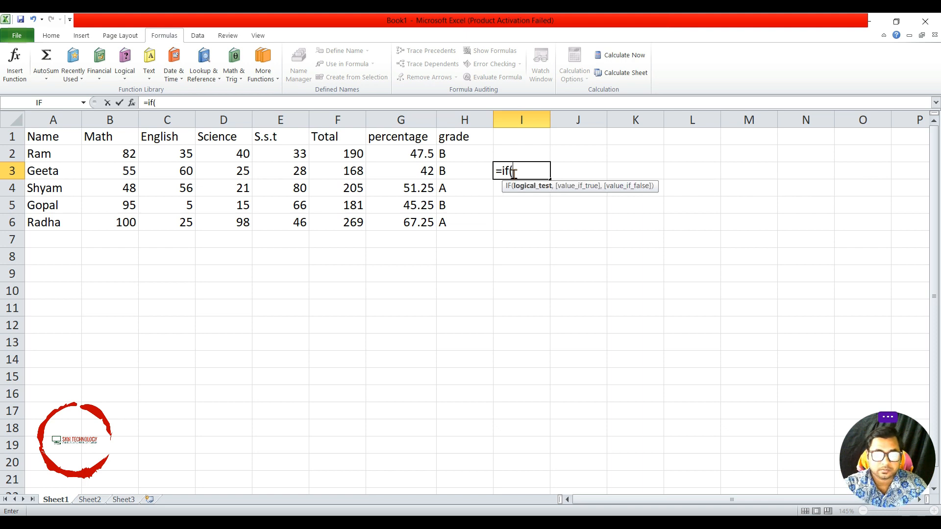
click(414, 171)
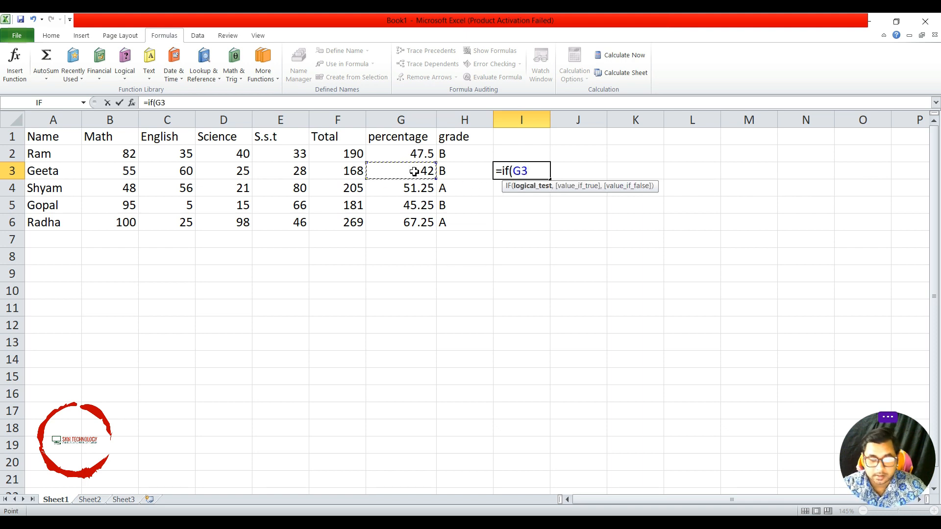
text(>)
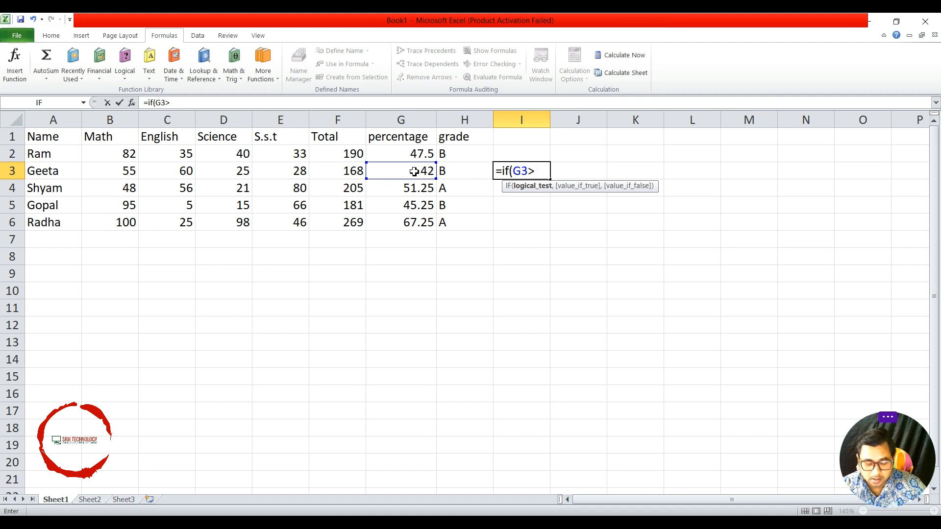
text(50)
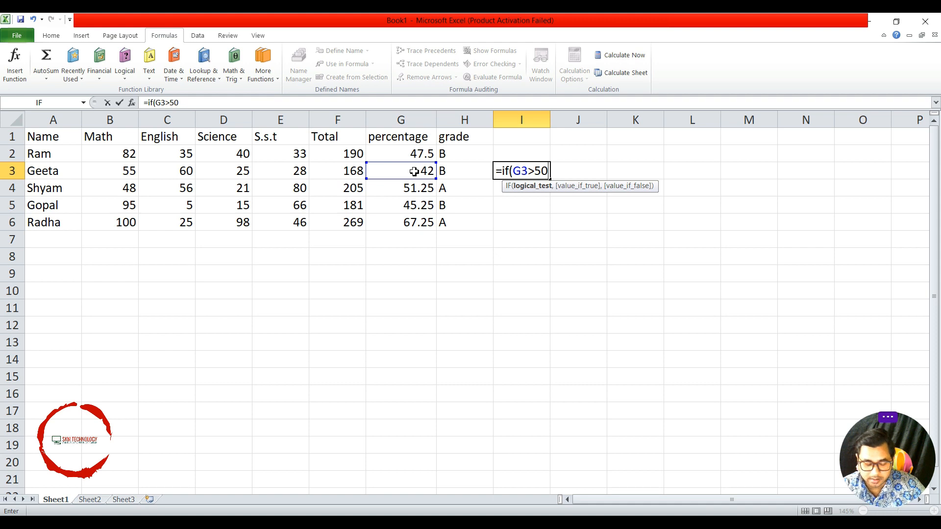
Complete the I3 formula as =if(G3>50,pass,fail), with unquoted pass as the true value and fail as the false value
text(,)
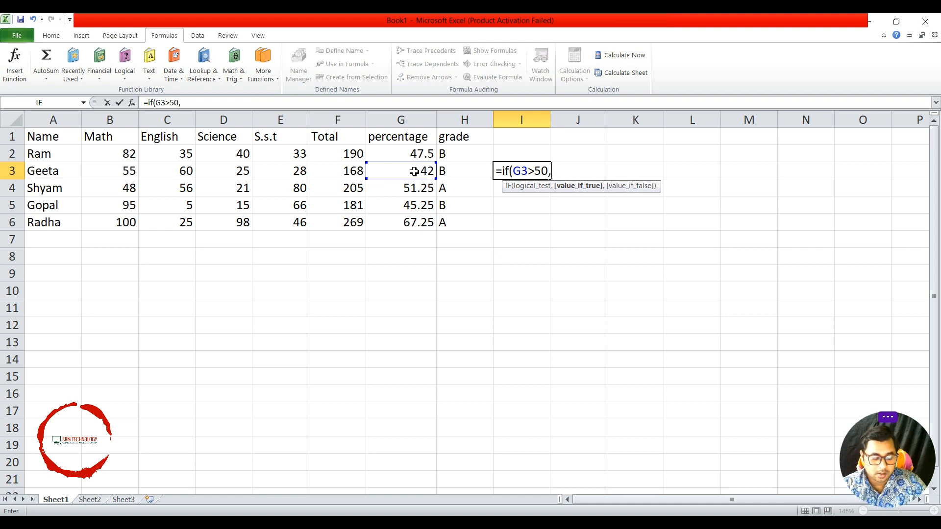
text(pass)
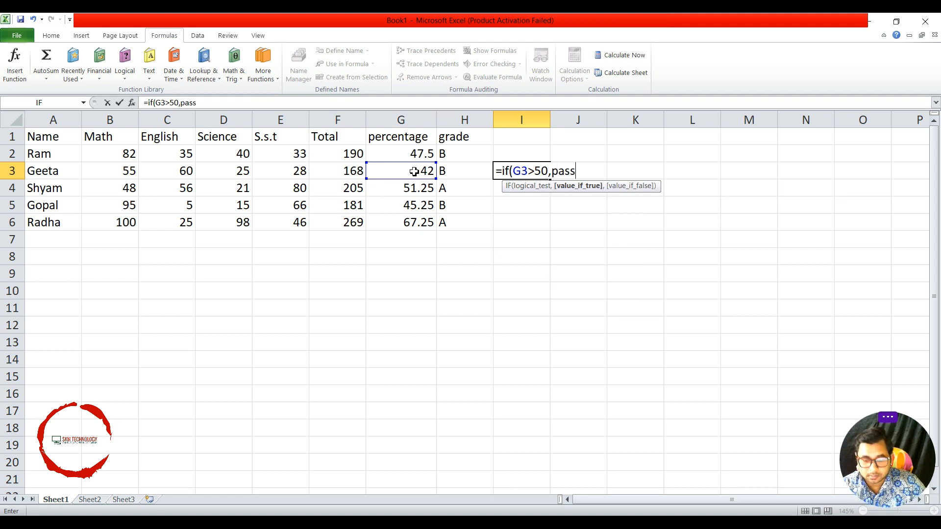
text(,fai)
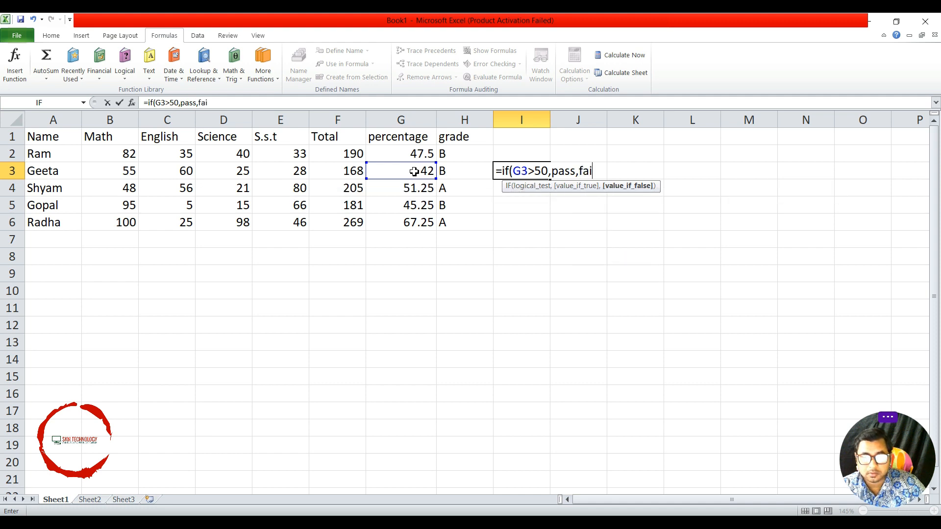
text(l))
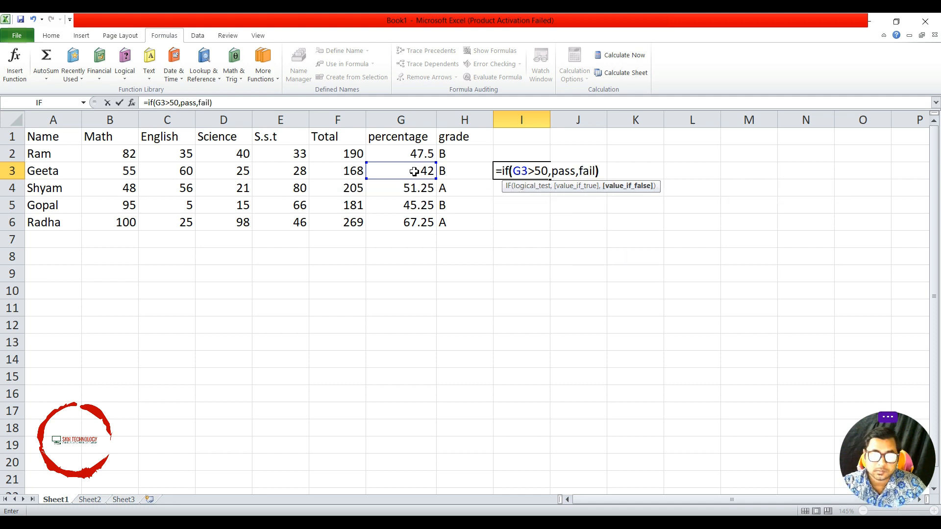
key(Return)
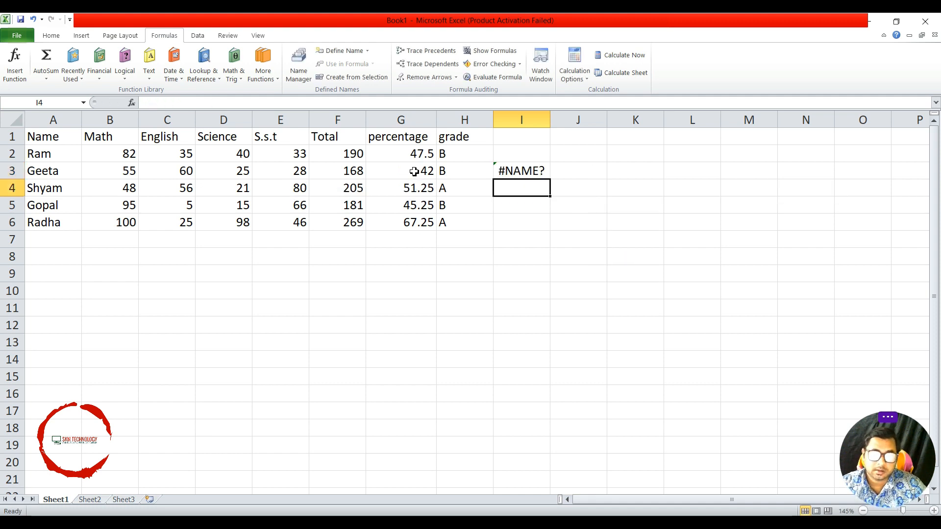
Edit the I3 formula to enclose the true value pass in double quotation marks
click(530, 171)
double_click(541, 172)
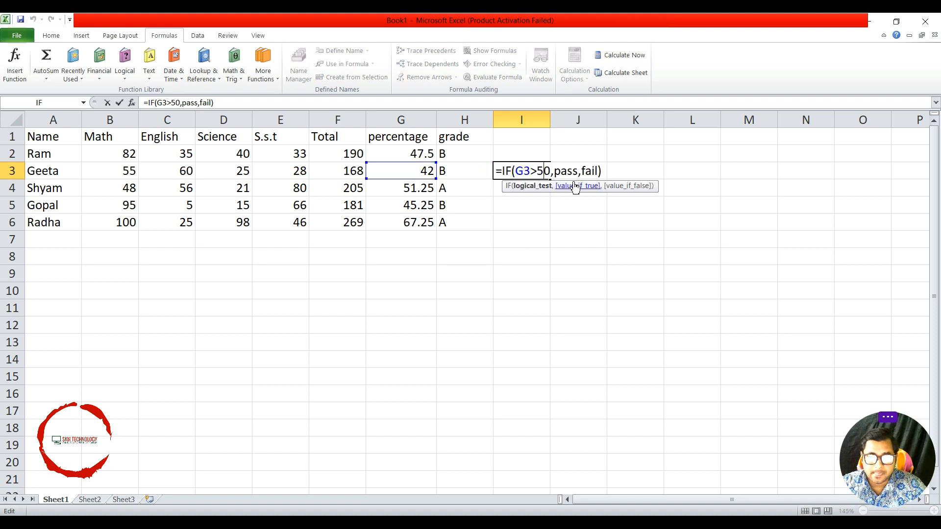
click(558, 172)
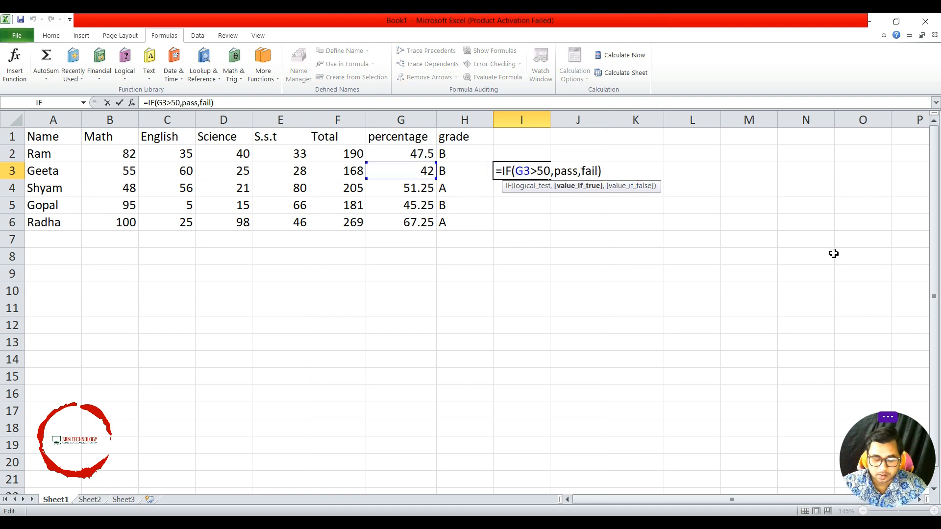
text(")
key(Right)
key(Right)
key(Right)
key(Right)
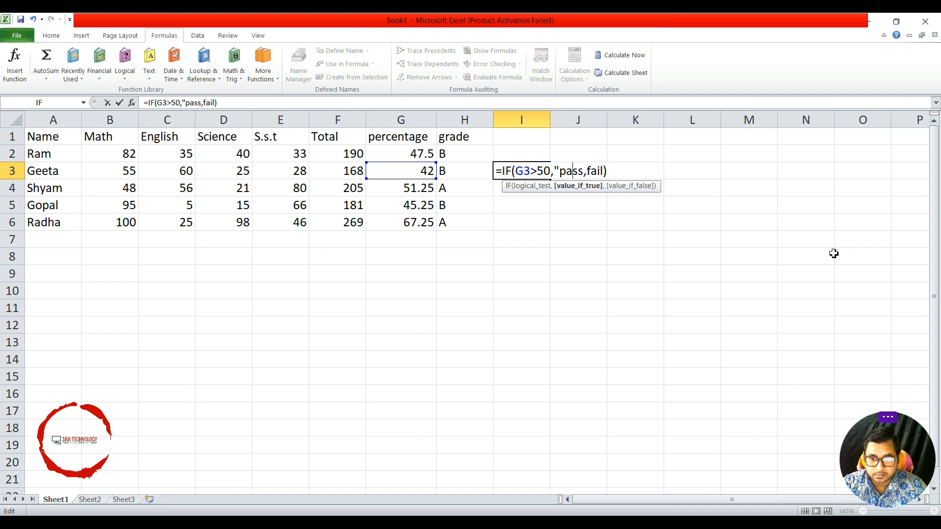
text(")
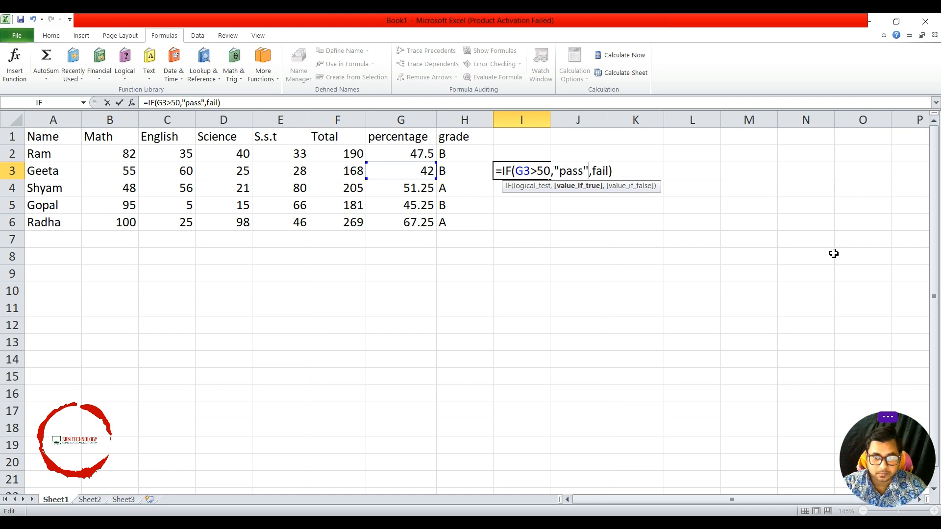
Enclose the false value in double quotation marks and enter the I3 formula as =IF(G3>50,"pass","fail")
key(Right)
text(")
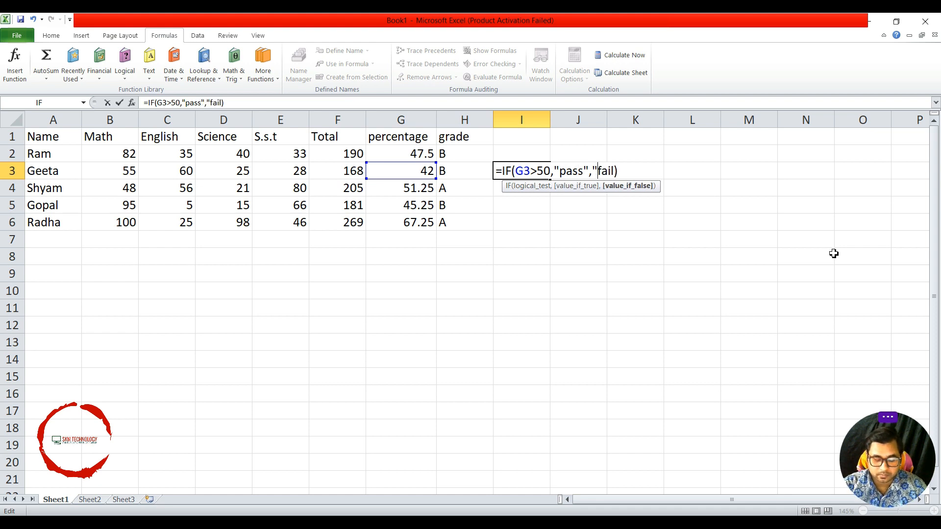
key(Right)
key(Right)
key(Right)
key(Right)
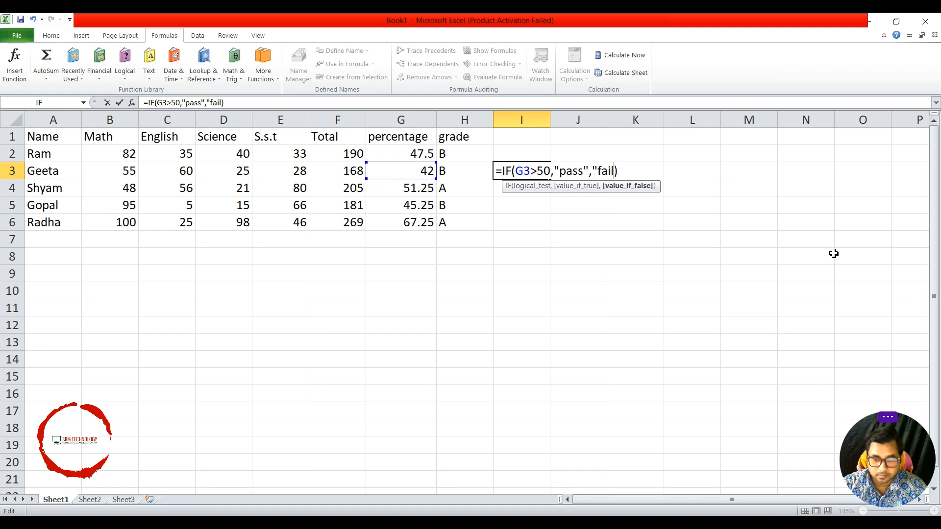
text(")
key(Return)
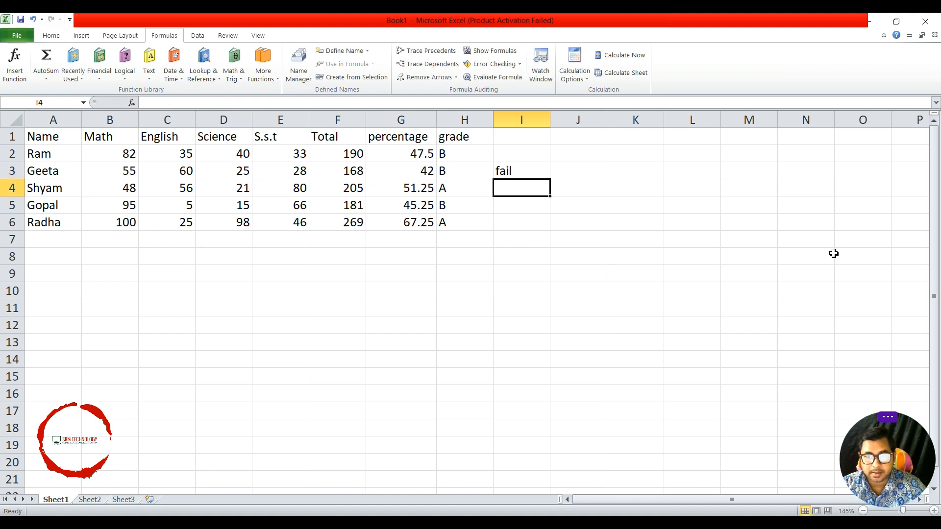